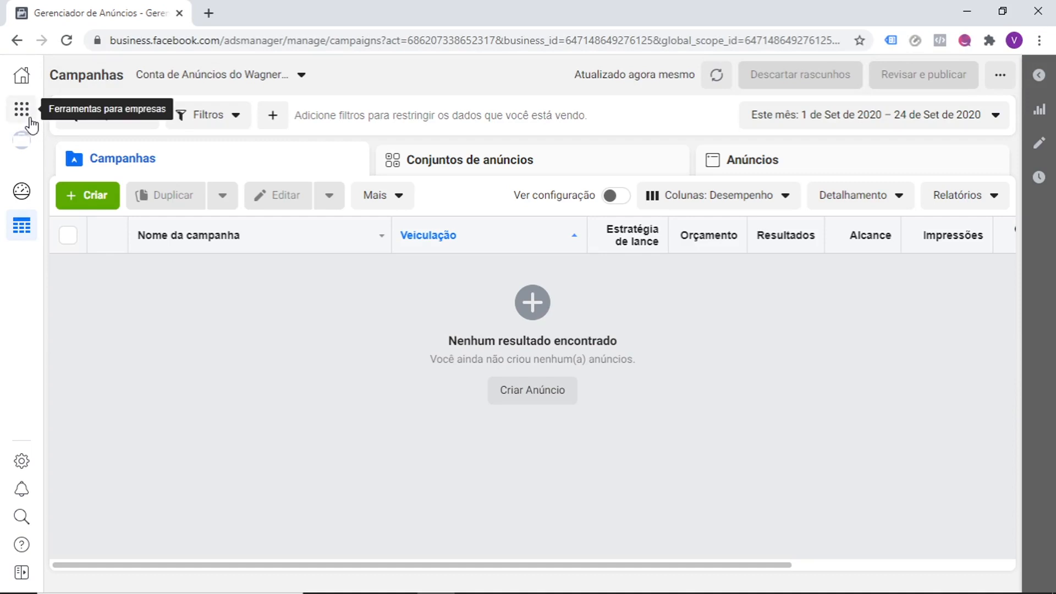
# Open the ad account's Públicos page and start creating a custom audience.
pyautogui.click(26, 118)
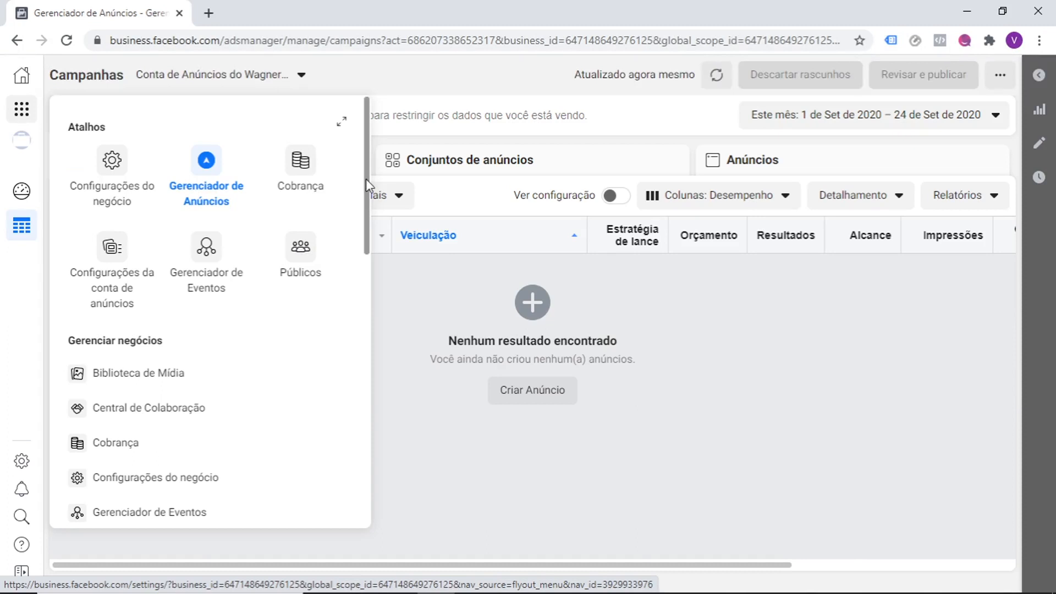
pyautogui.moveTo(365, 179)
pyautogui.mouseDown()
pyautogui.moveTo(365, 347)
pyautogui.moveTo(368, 165)
pyautogui.mouseUp()
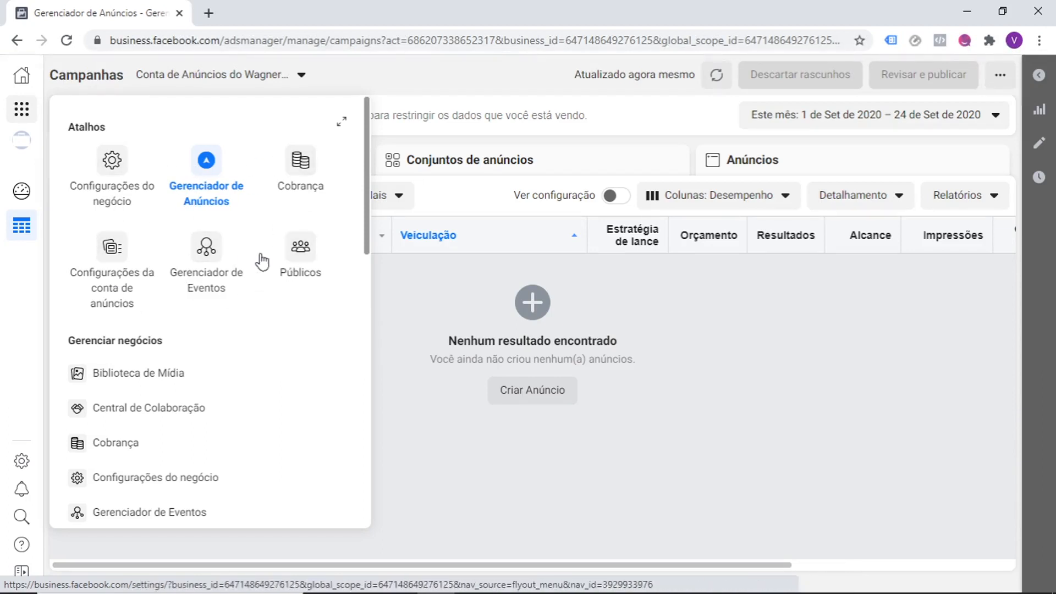
pyautogui.click(299, 257)
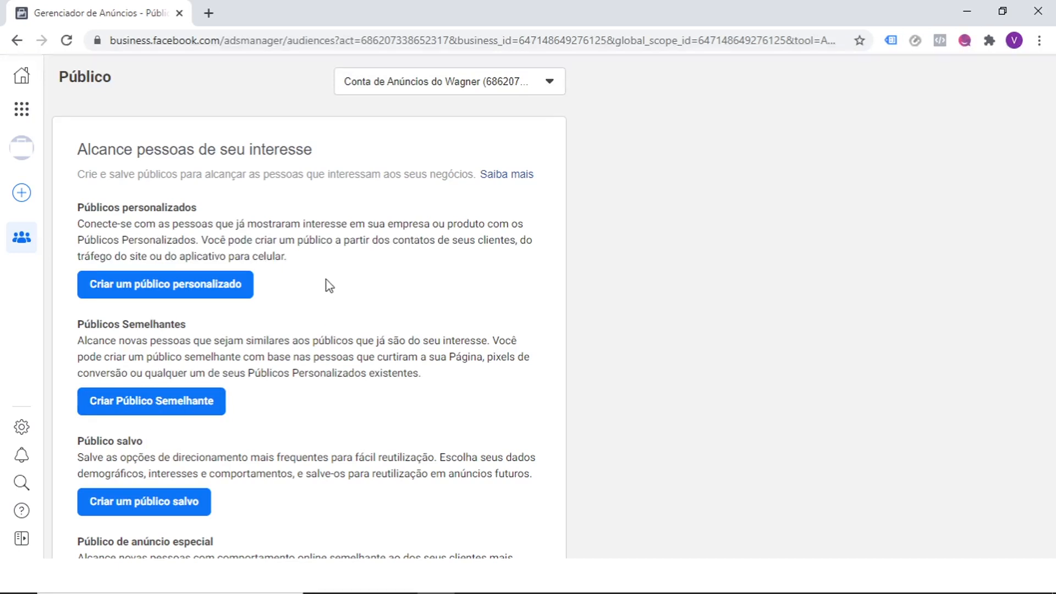
pyautogui.click(212, 294)
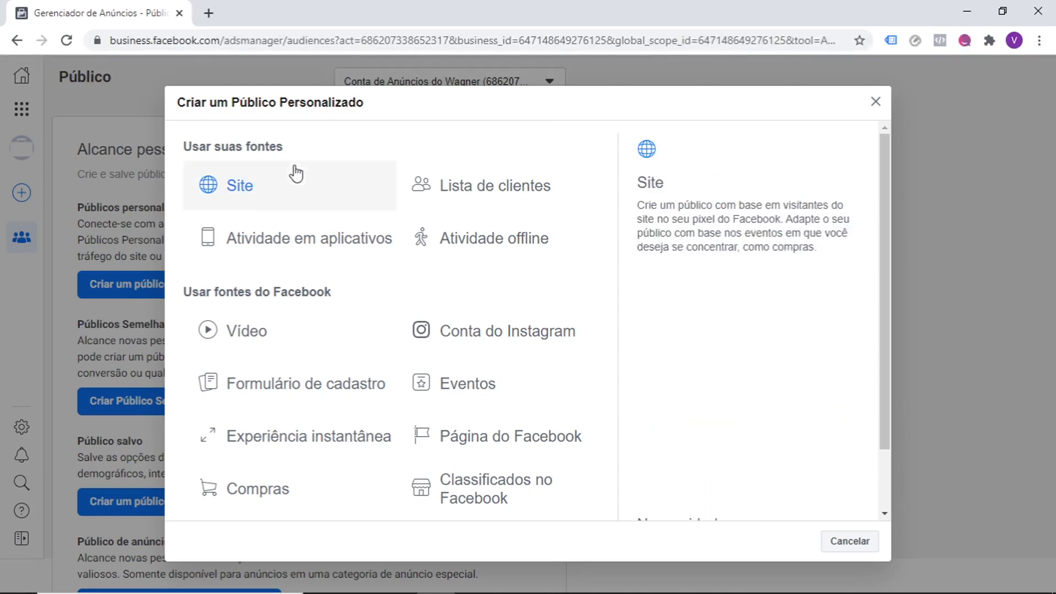
pyautogui.click(262, 189)
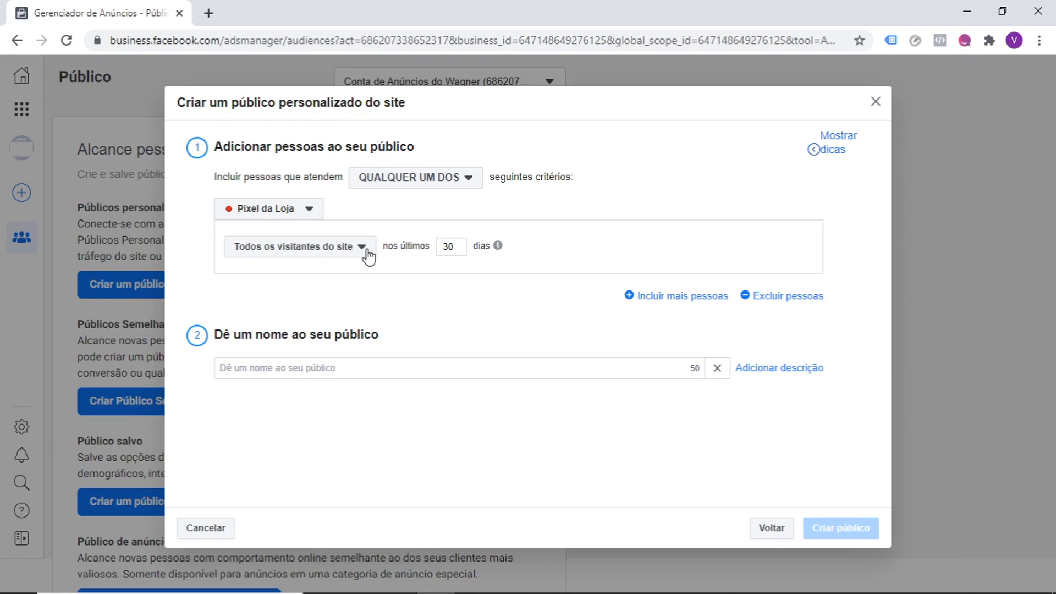
pyautogui.doubleClick(452, 247)
pyautogui.write('1')
pyautogui.click(360, 248)
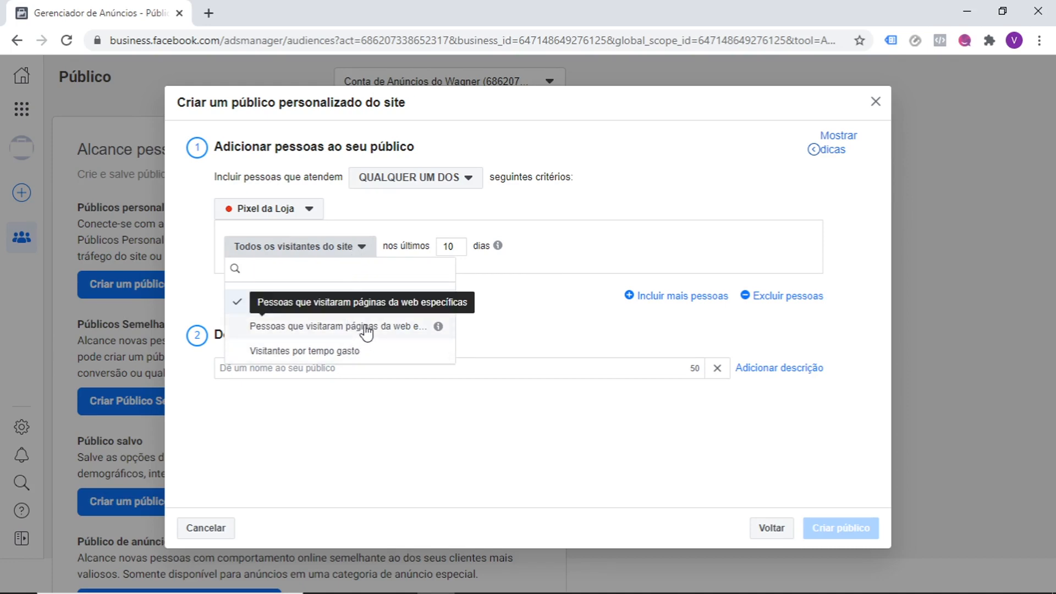
pyautogui.click(501, 324)
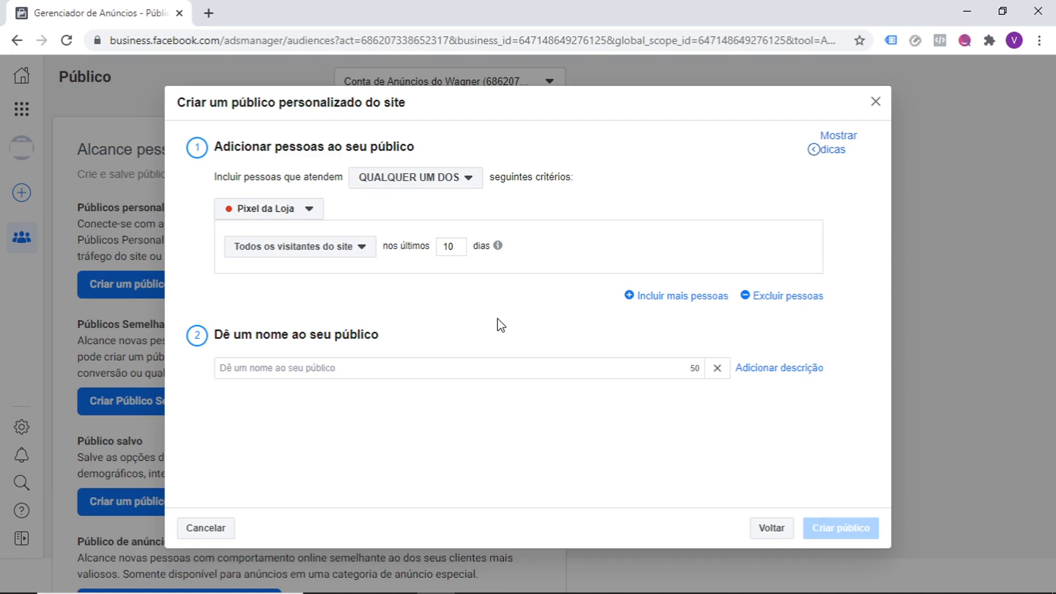
pyautogui.click(770, 528)
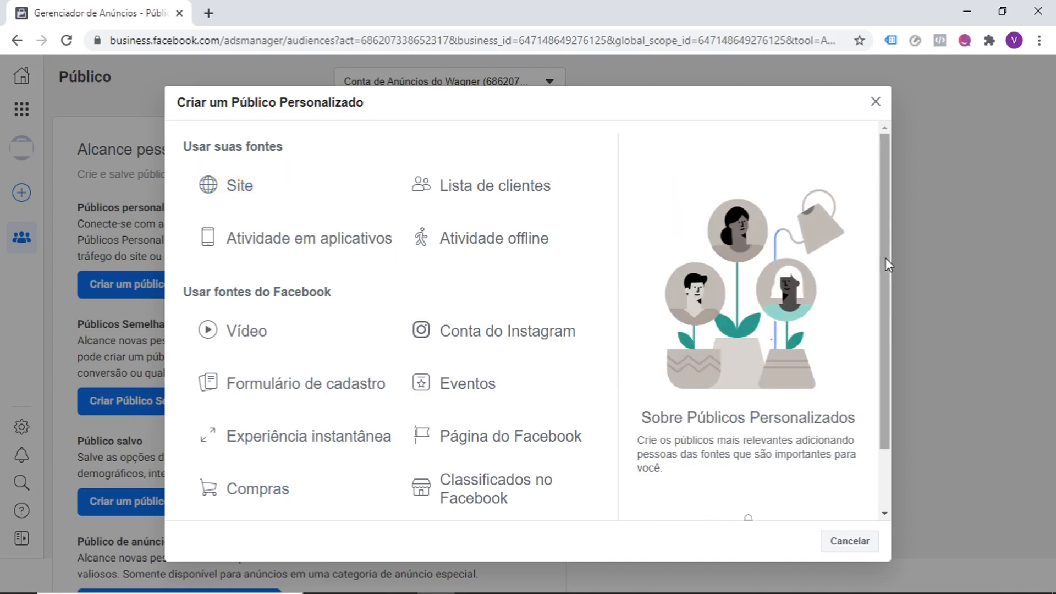
# Choose Página do Facebook as the custom audience source and review the available page engagement criteria.
pyautogui.moveTo(889, 257)
pyautogui.mouseDown()
pyautogui.moveTo(887, 324)
pyautogui.moveTo(883, 253)
pyautogui.mouseUp()
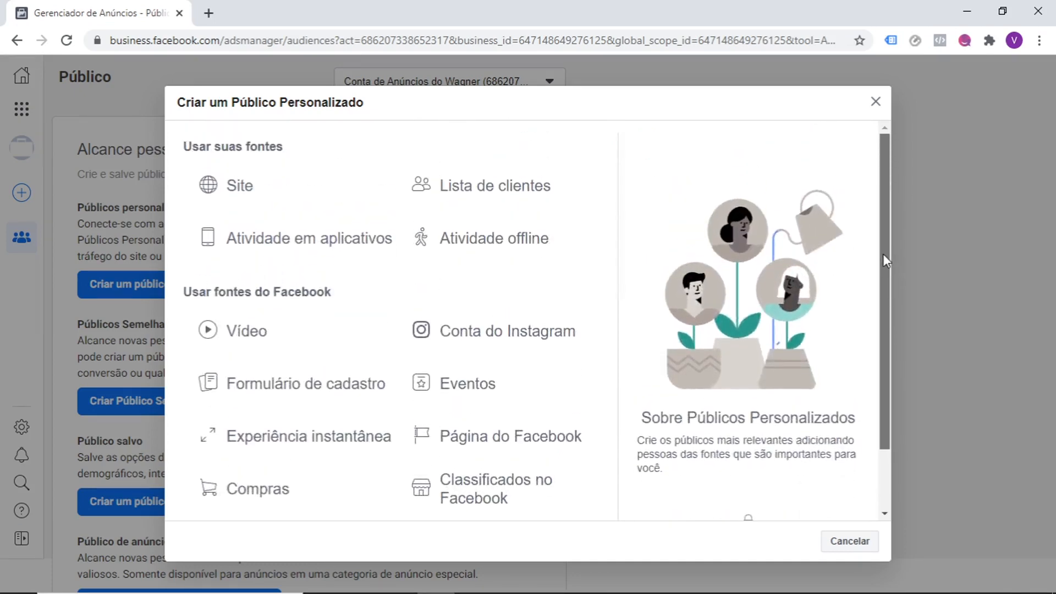
pyautogui.click(526, 438)
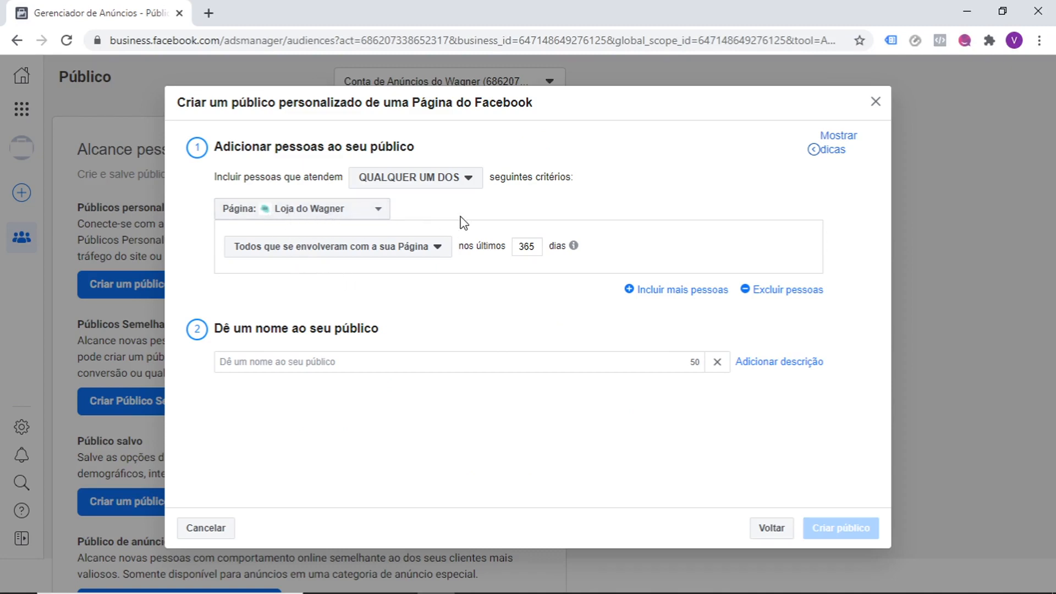
pyautogui.click(446, 252)
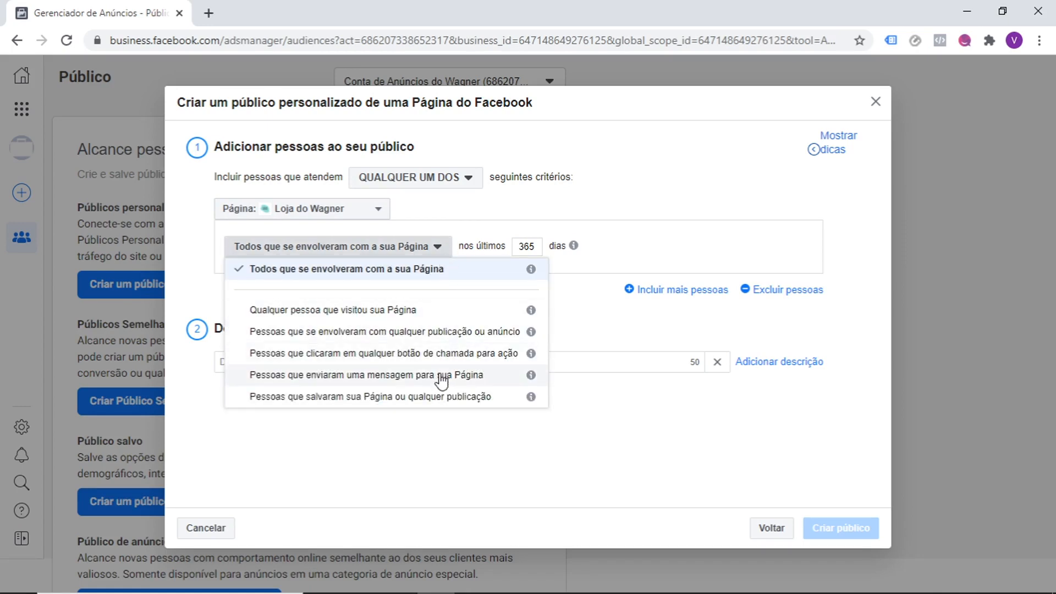
pyautogui.click(612, 257)
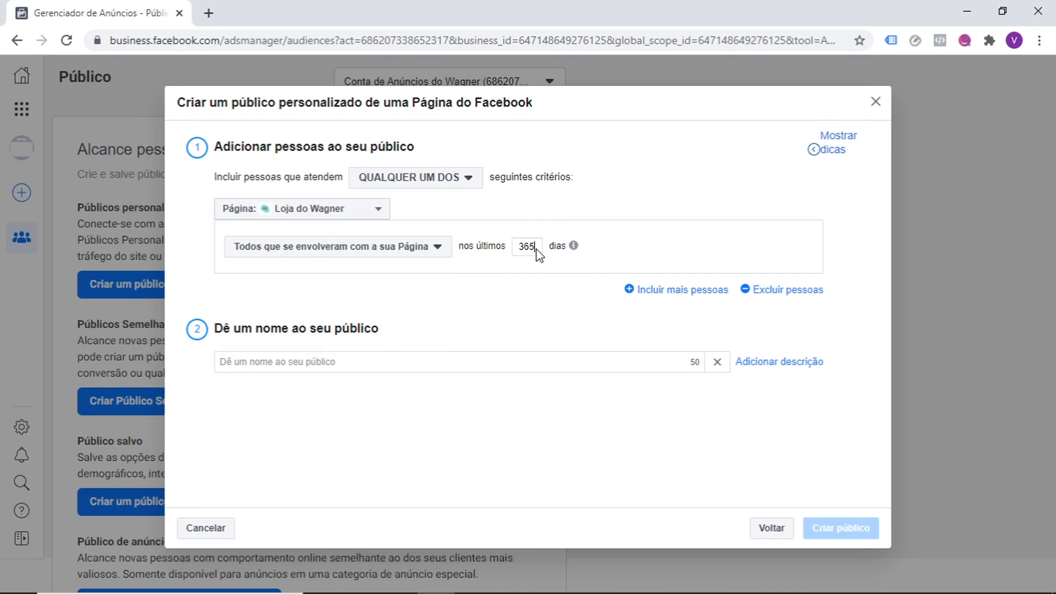
# Name the page engagement audience "Público Facebook _365 Dias" and create it.
pyautogui.click(507, 361)
pyautogui.write('Público Facebo')
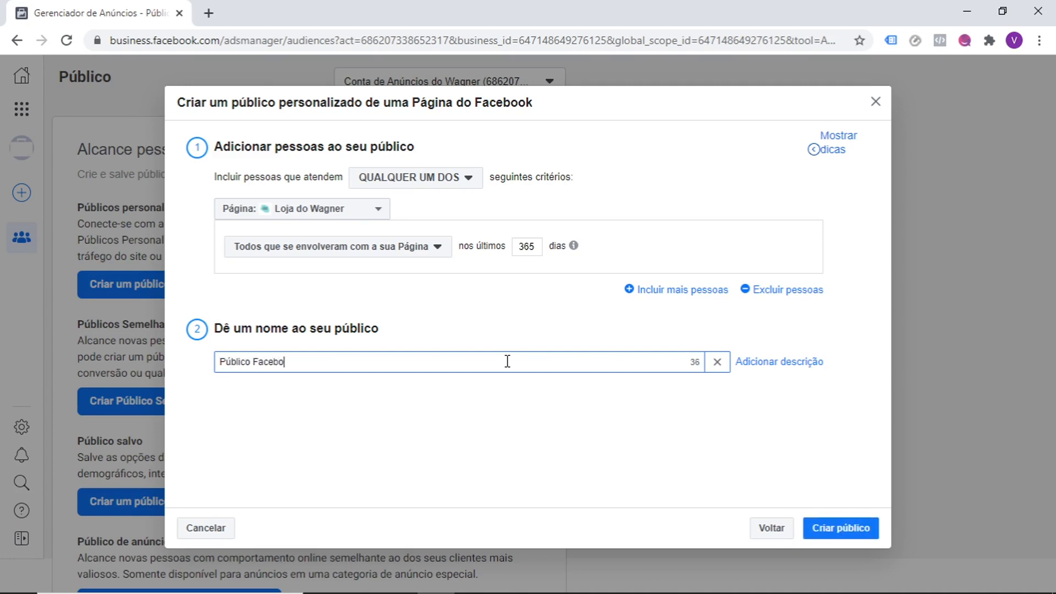
pyautogui.write('_365')
pyautogui.write('dIAS')
pyautogui.write('as')
pyautogui.click(836, 528)
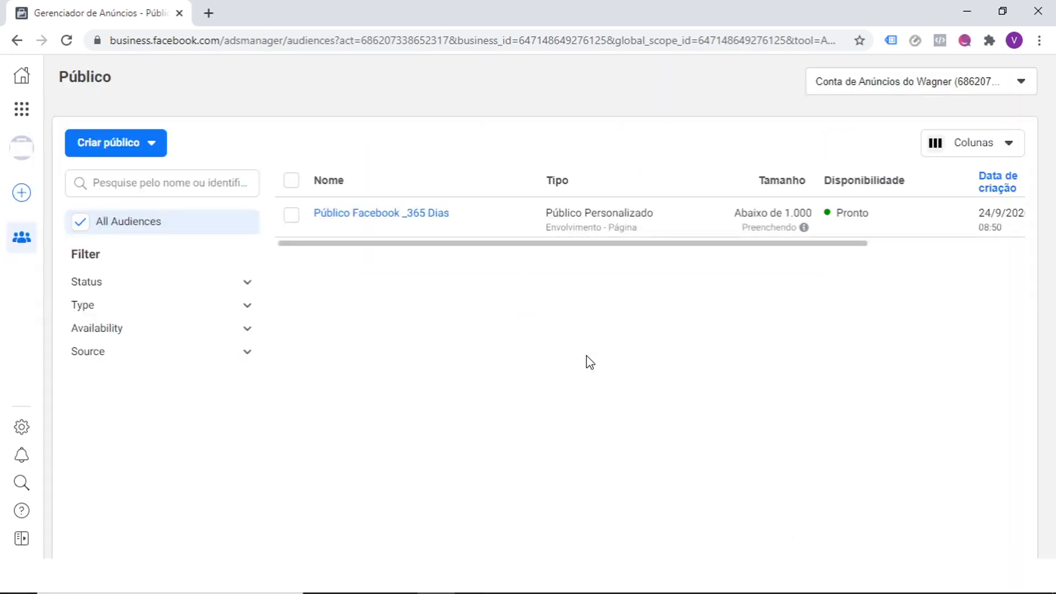
# Check the size and filling status of the new custom audience in the audience list.
pyautogui.moveTo(804, 228)
pyautogui.moveTo(737, 212); pyautogui.dragTo(816, 220)
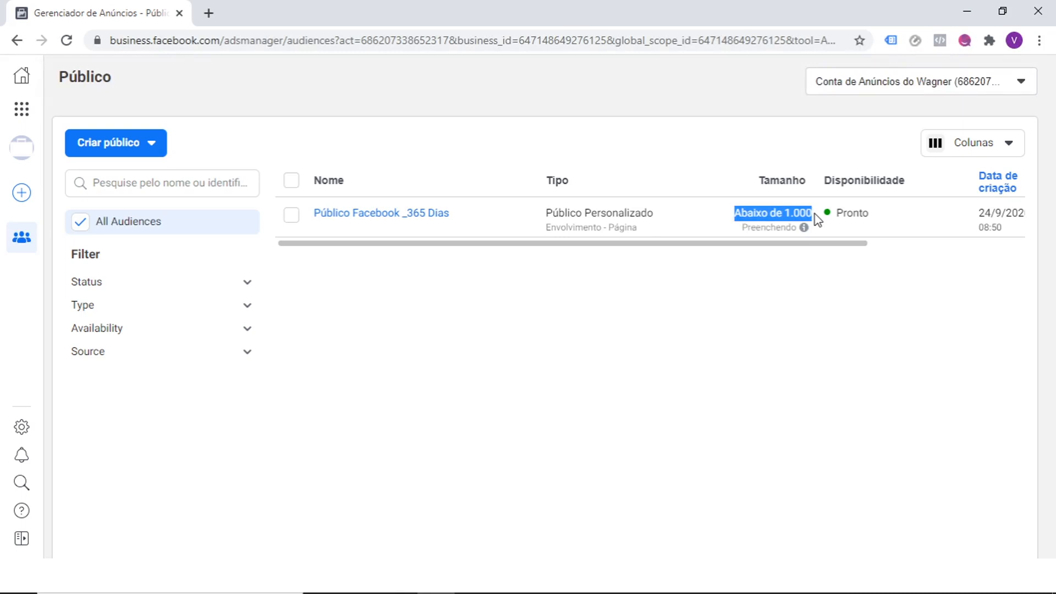
pyautogui.click(816, 219)
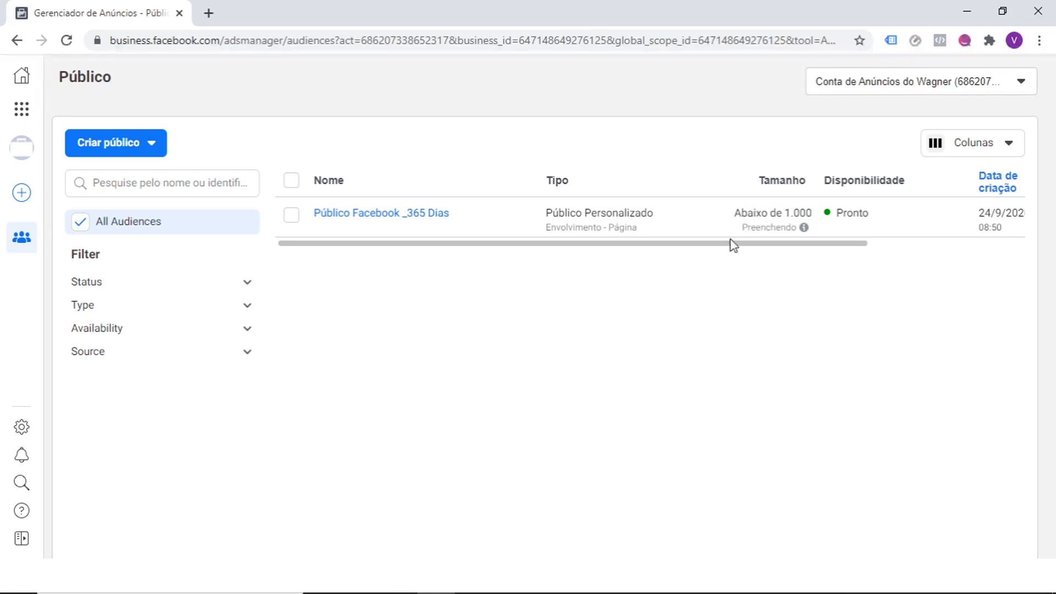
pyautogui.moveTo(659, 248); pyautogui.dragTo(575, 251)
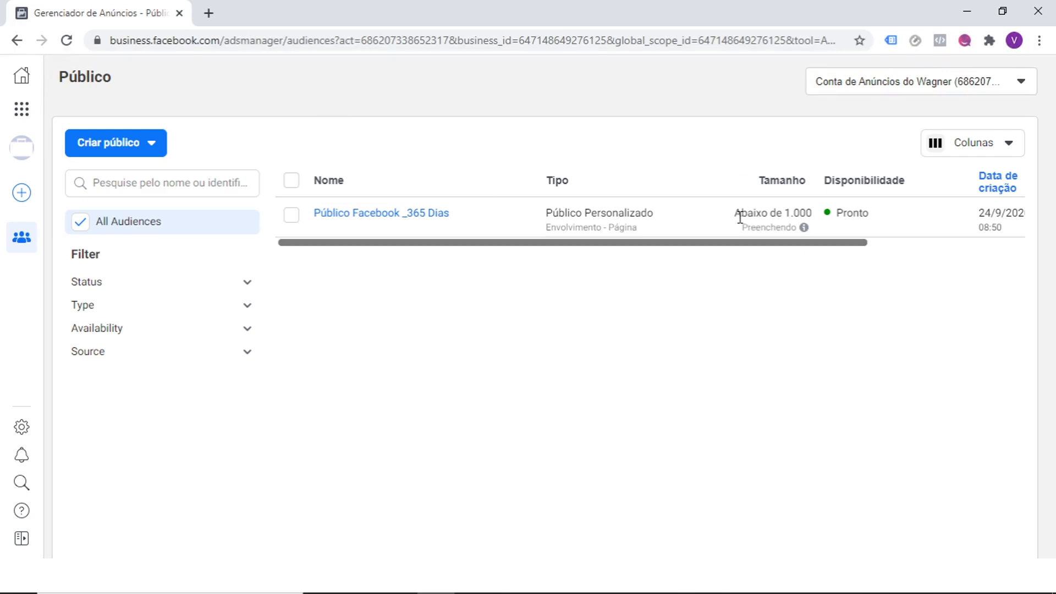
pyautogui.moveTo(736, 213); pyautogui.dragTo(804, 226)
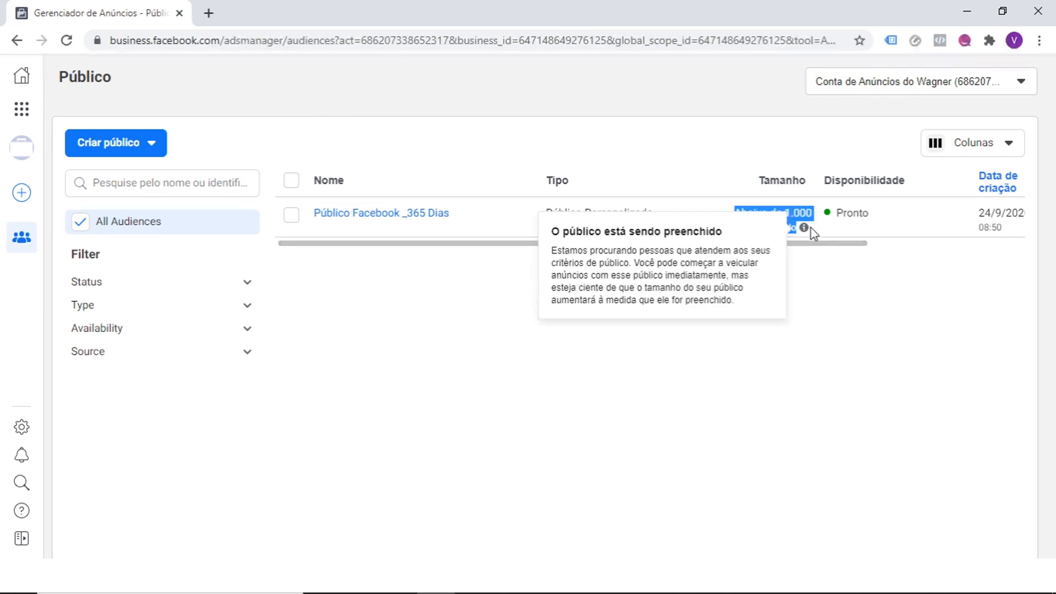
pyautogui.click(667, 180)
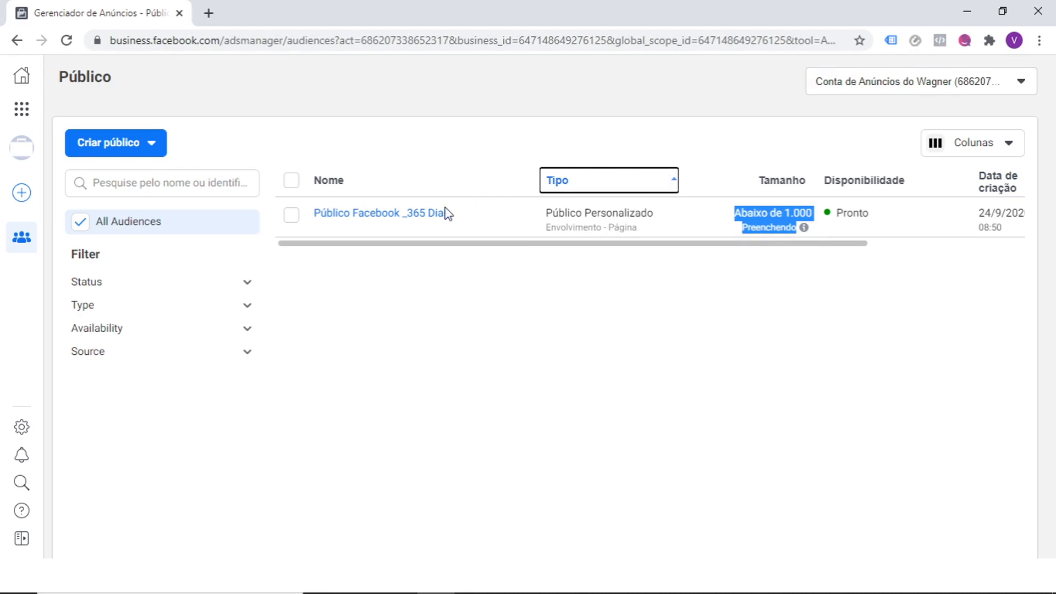
pyautogui.click(446, 305)
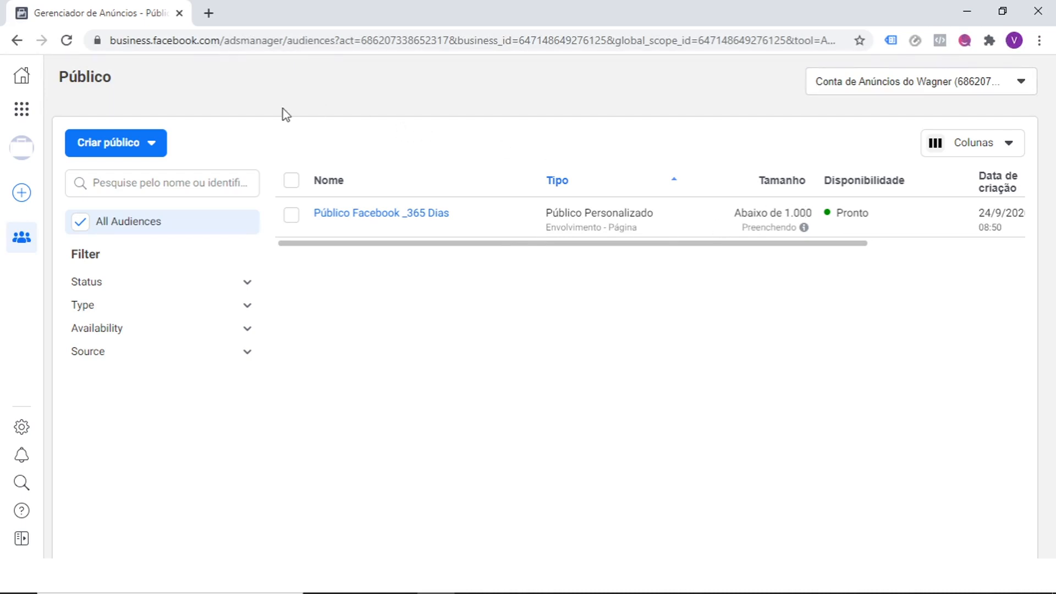
pyautogui.click(150, 144)
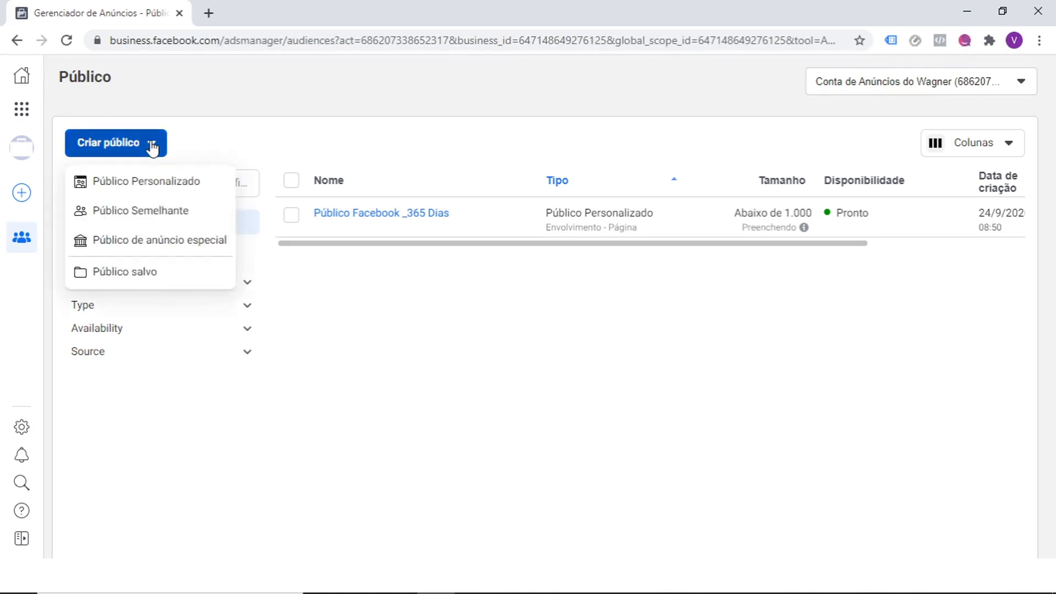
pyautogui.moveTo(170, 217)
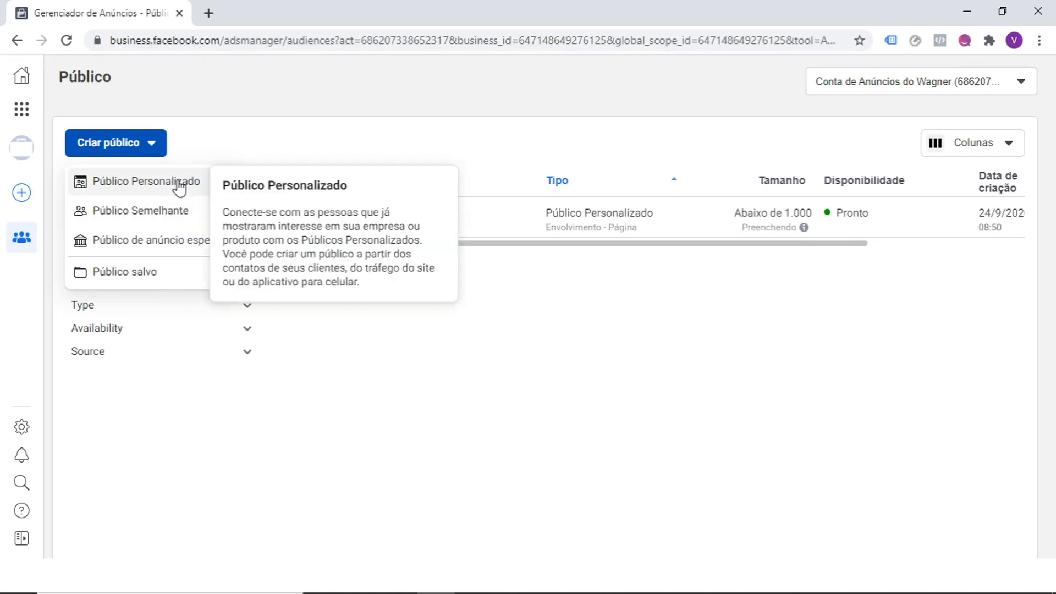
pyautogui.click(172, 211)
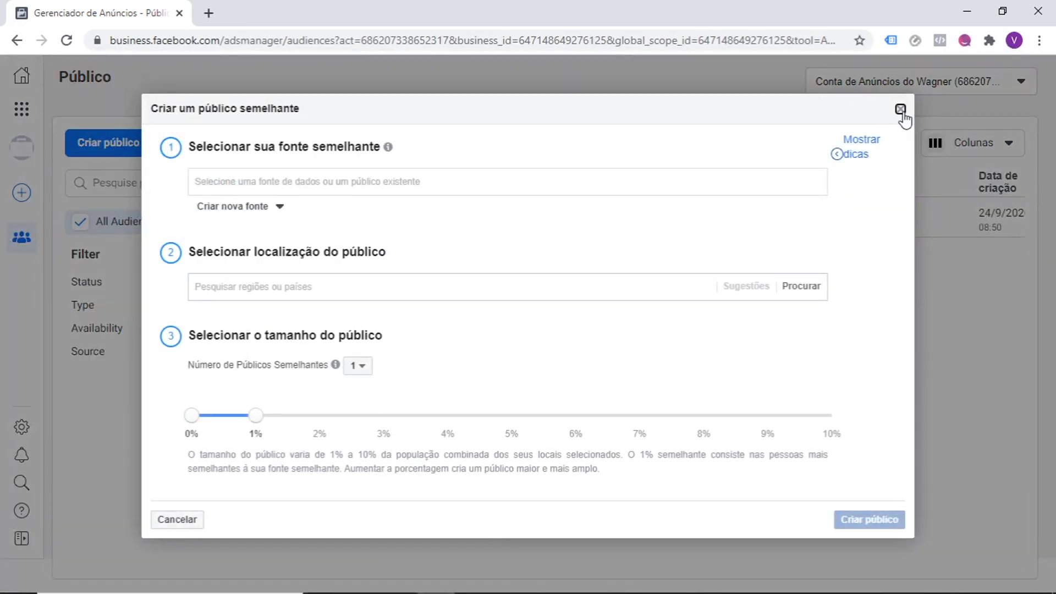
pyautogui.click(900, 109)
# Start a lookalike audience (Público Semelhante) with "Público Facebook _365 Dias" as its source.
pyautogui.click(151, 147)
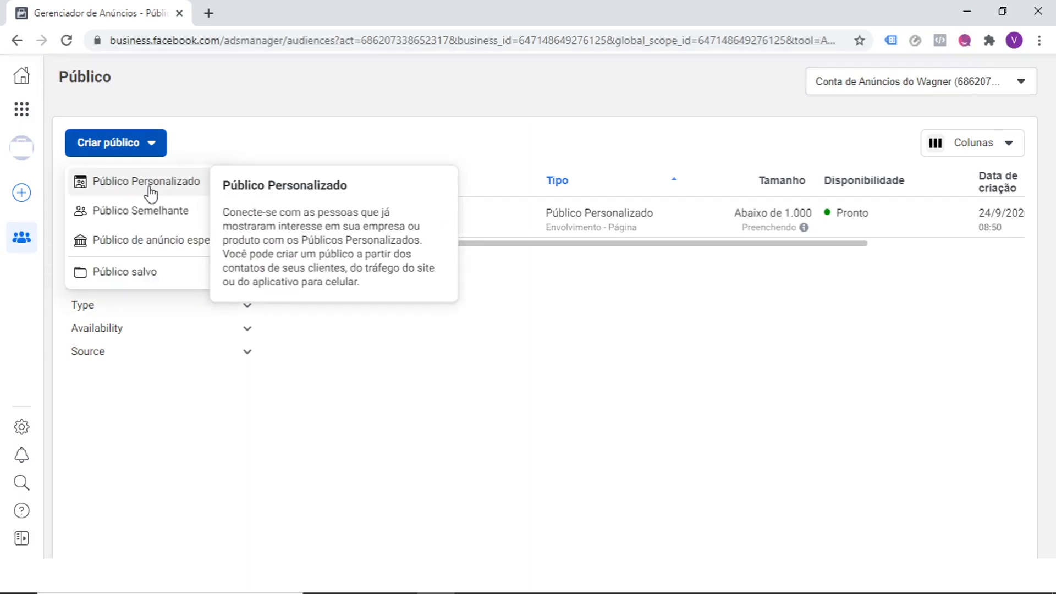
pyautogui.click(173, 216)
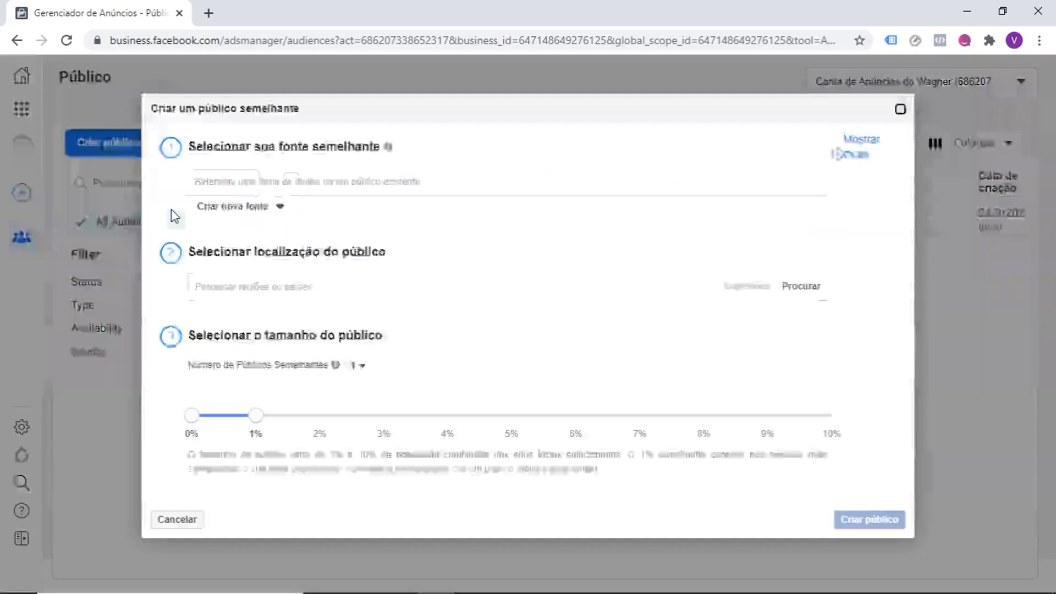
pyautogui.click(387, 182)
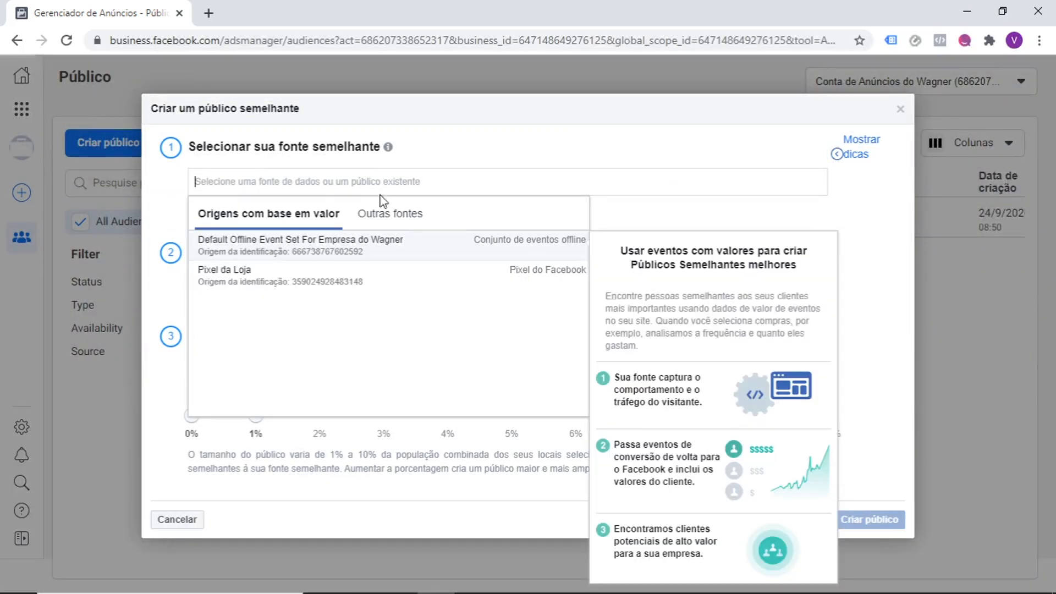
pyautogui.click(369, 220)
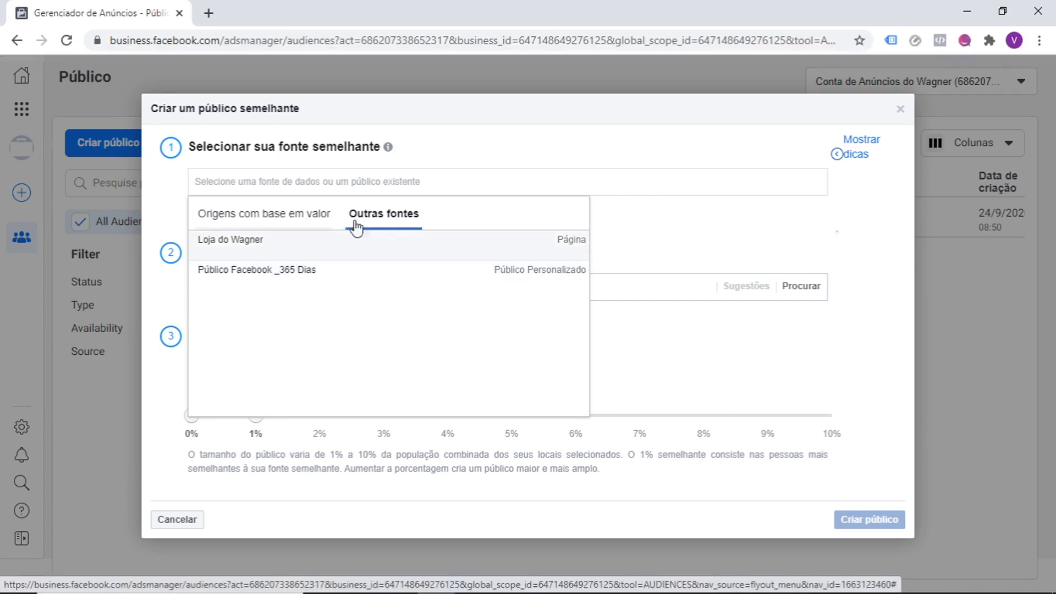
pyautogui.click(365, 271)
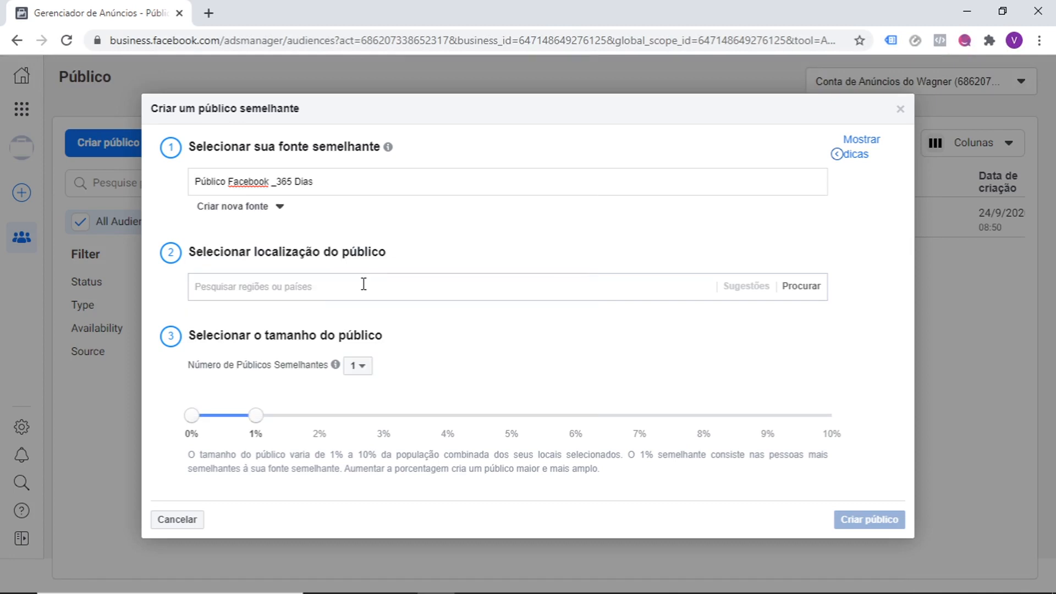
# Set the lookalike audience's location to Brasil, keep its size at 1%, and create it.
pyautogui.click(364, 283)
pyautogui.write('Brasil')
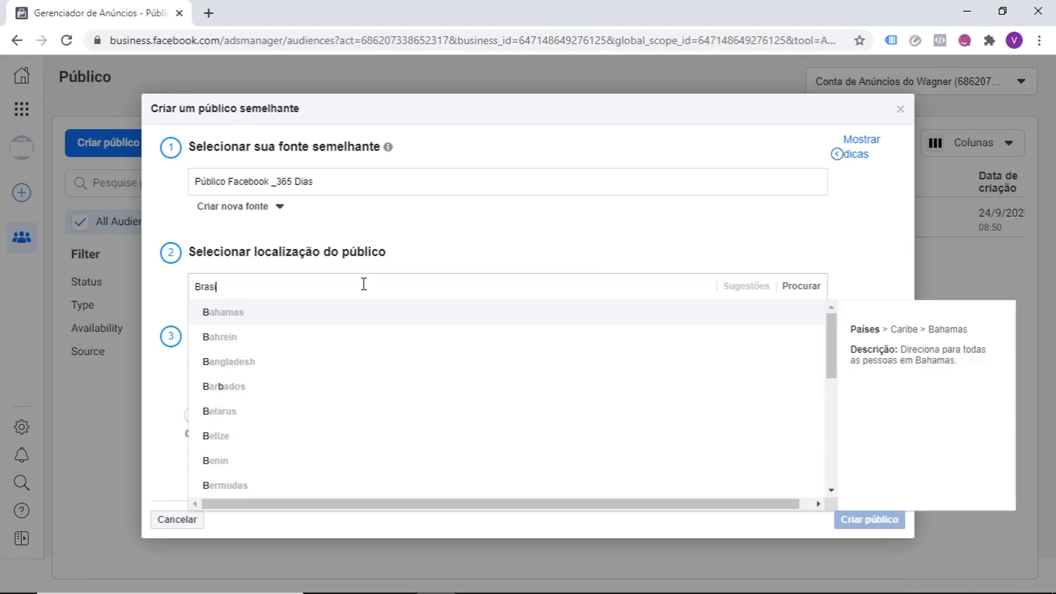
pyautogui.click(356, 310)
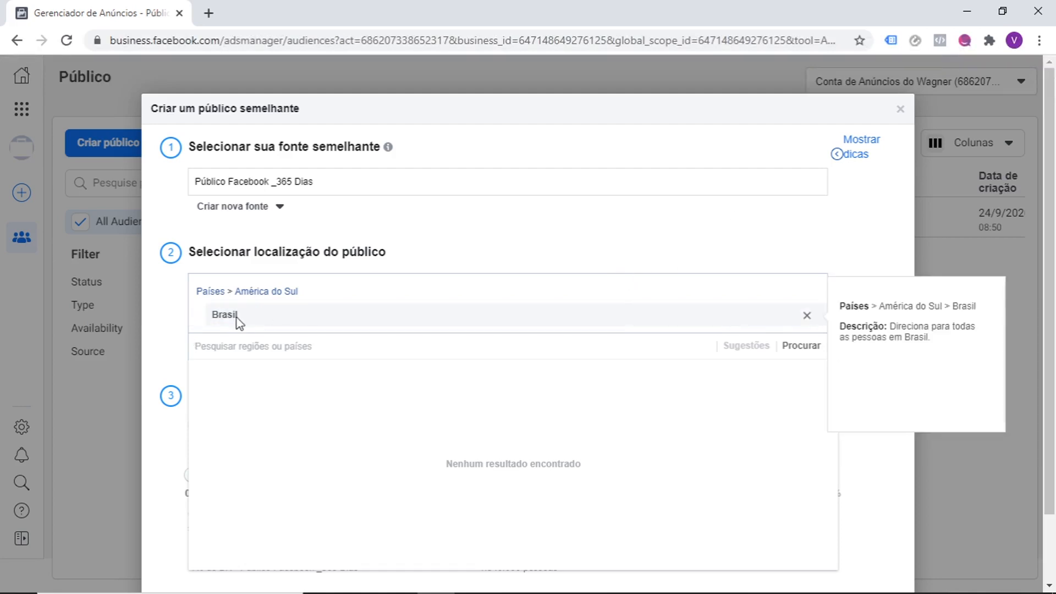
pyautogui.scroll(-1, 1051, 304)
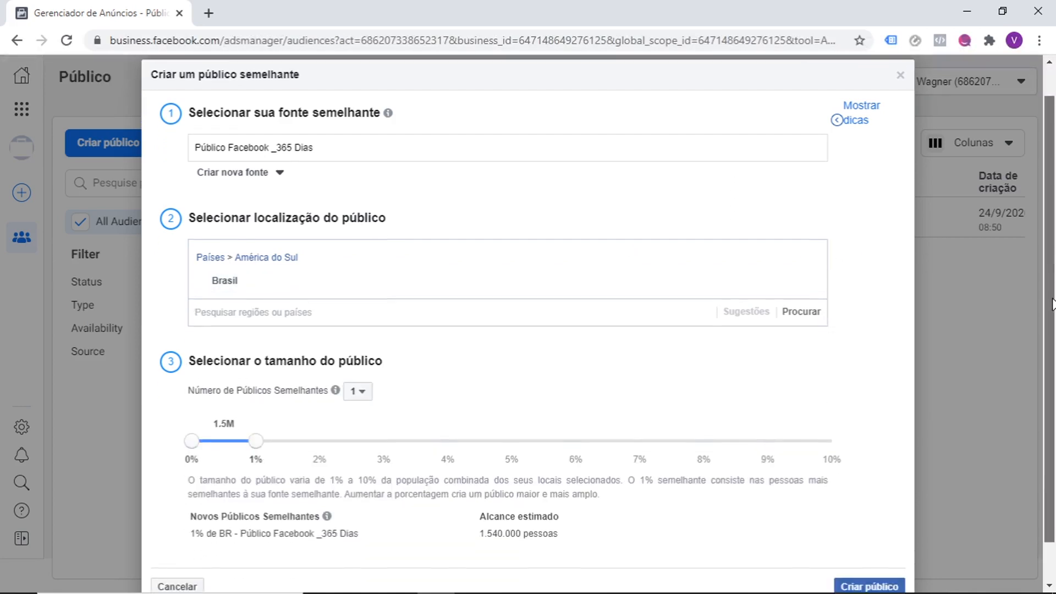
pyautogui.scroll(-1, 1051, 304)
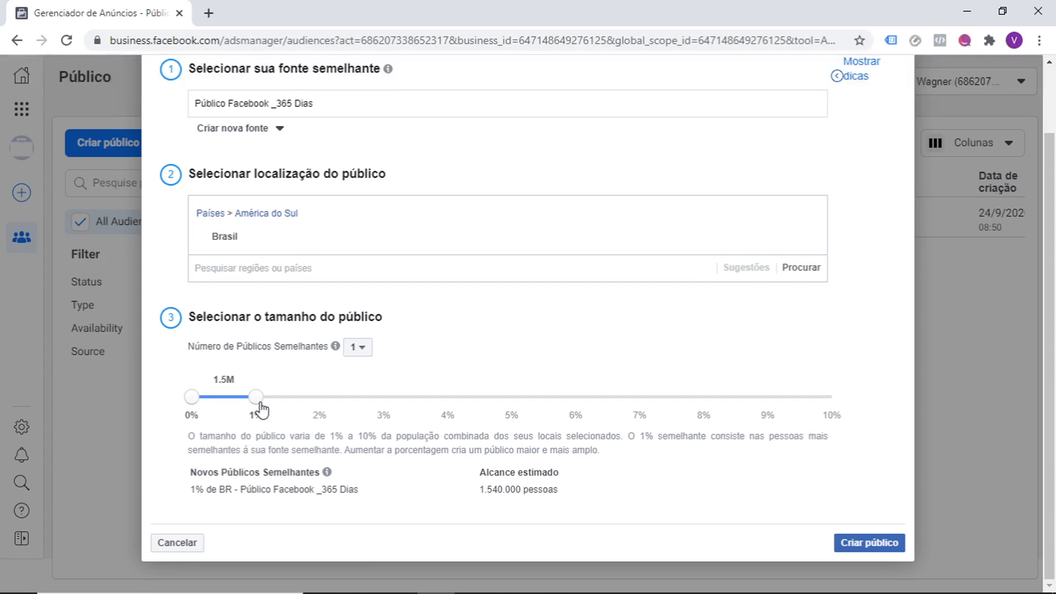
pyautogui.moveTo(256, 407)
pyautogui.mouseDown()
pyautogui.moveTo(845, 408)
pyautogui.moveTo(269, 413)
pyautogui.moveTo(418, 392)
pyautogui.moveTo(299, 414)
pyautogui.moveTo(269, 408)
pyautogui.mouseUp()
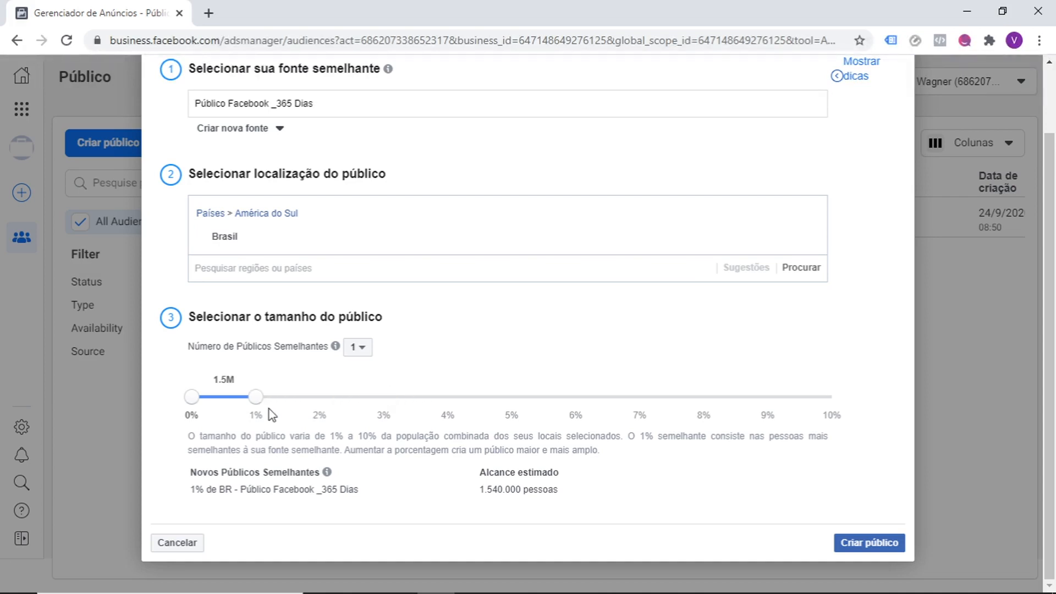
pyautogui.click(867, 541)
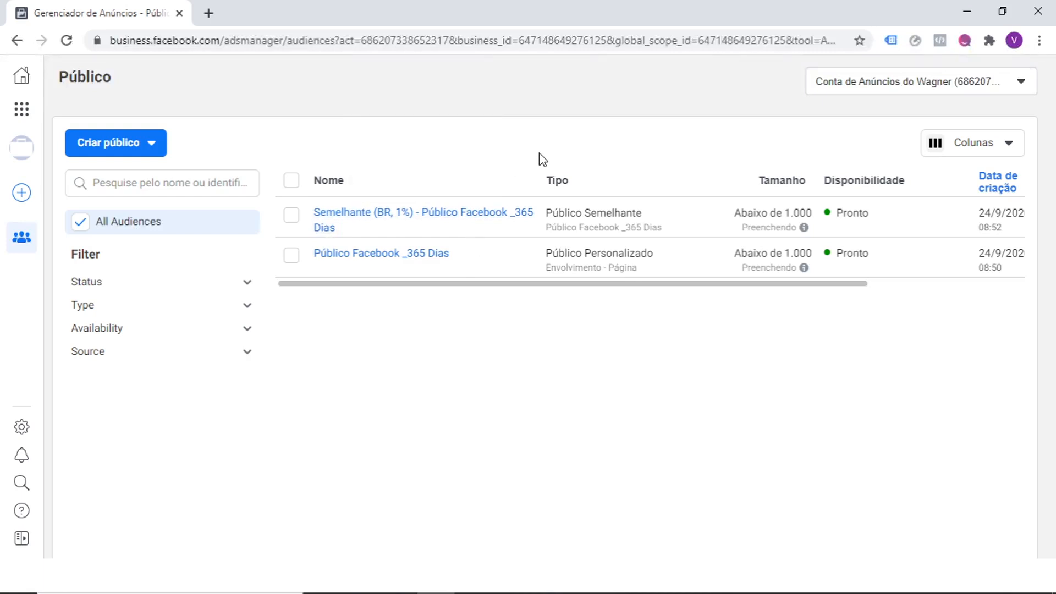
# Start a saved audience (Público salvo) and name it "Público Geral".
pyautogui.click(158, 144)
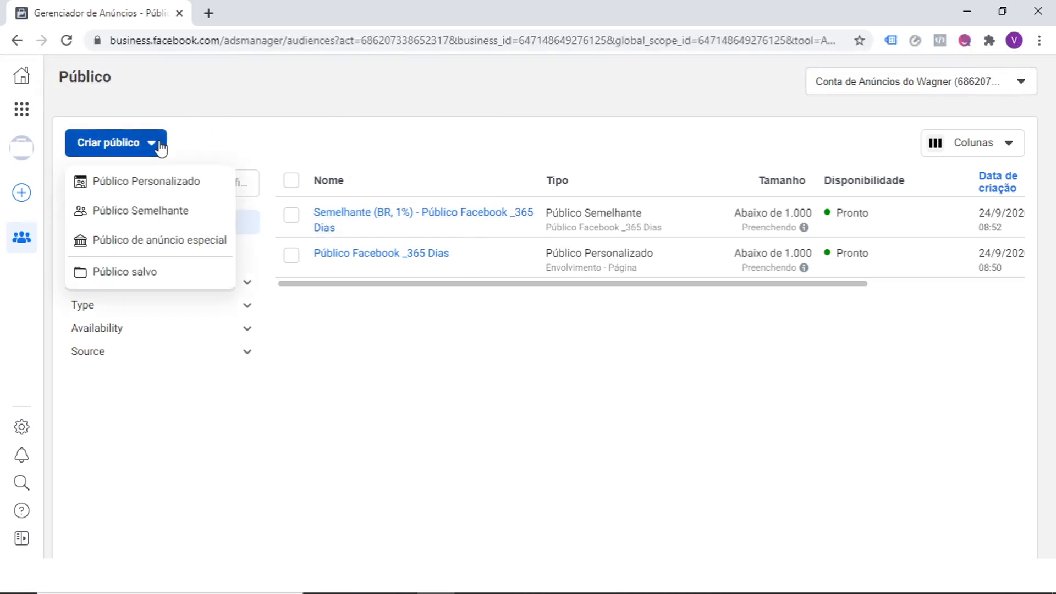
pyautogui.click(158, 271)
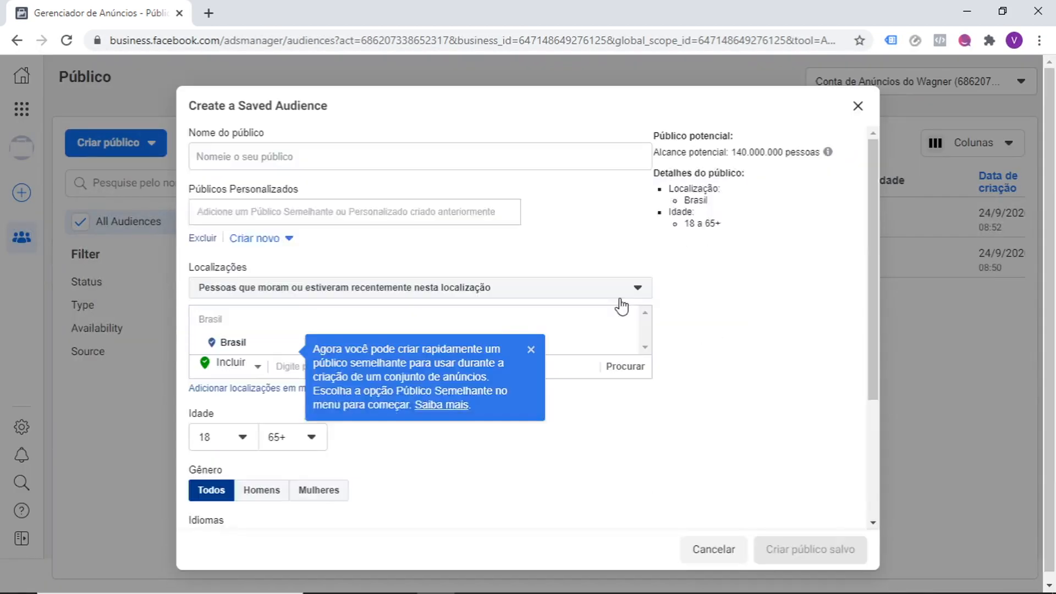
pyautogui.click(531, 349)
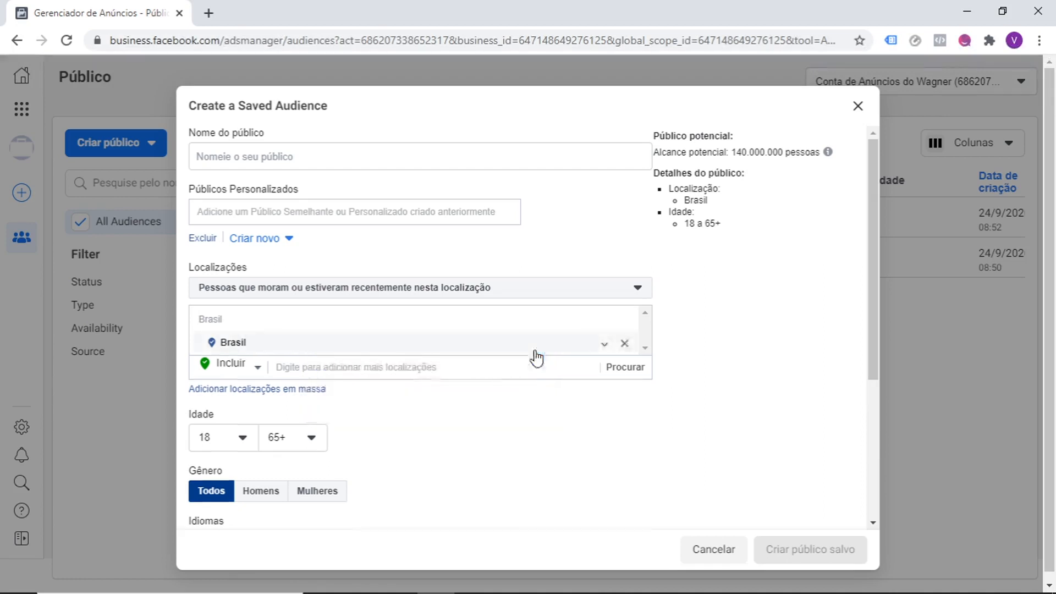
pyautogui.click(436, 156)
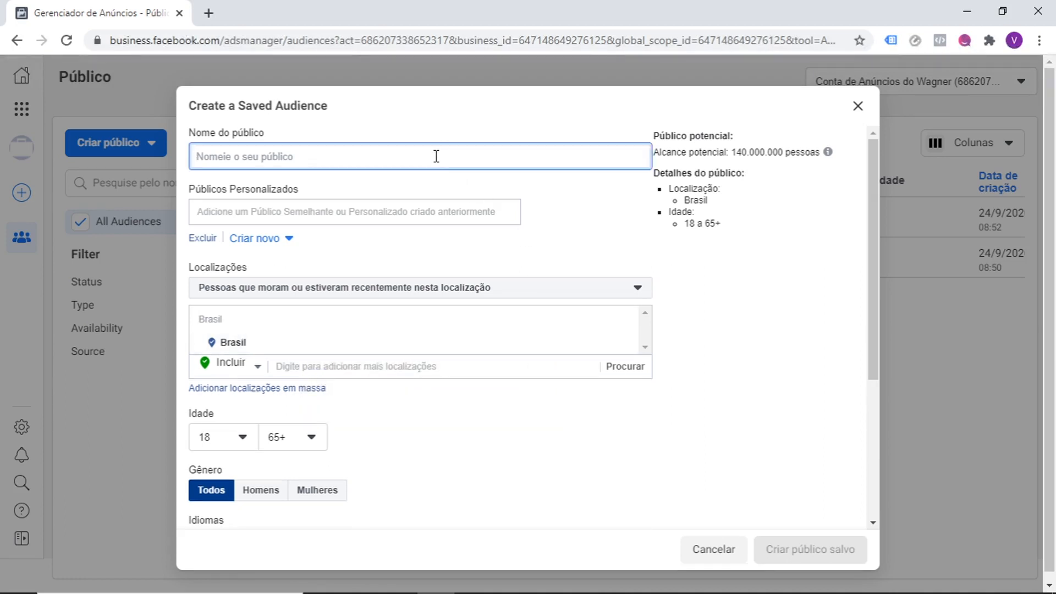
pyautogui.write('Pú')
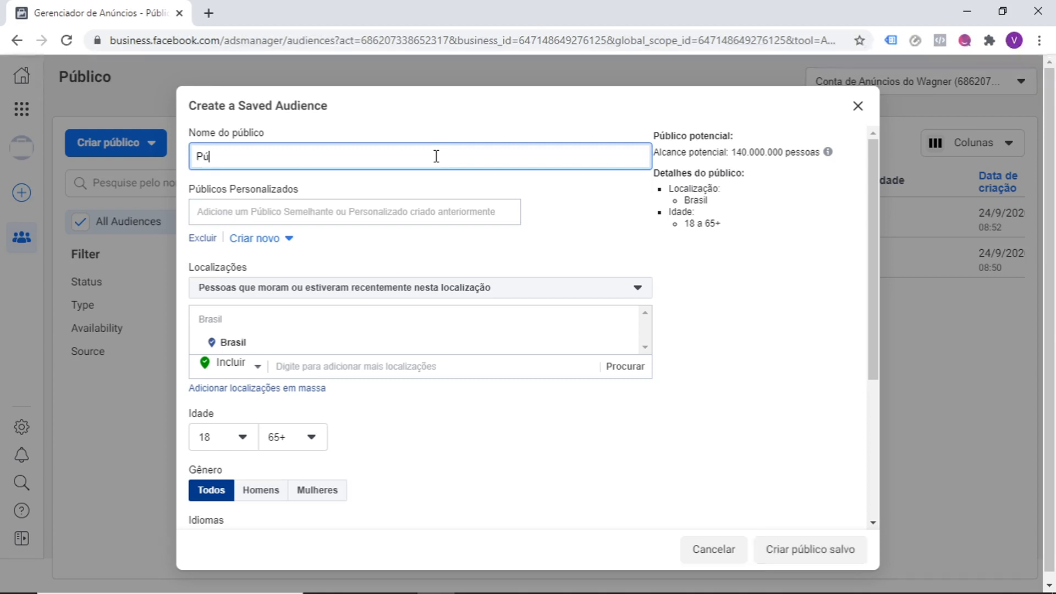
pyautogui.write('blico Geral')
pyautogui.click(562, 232)
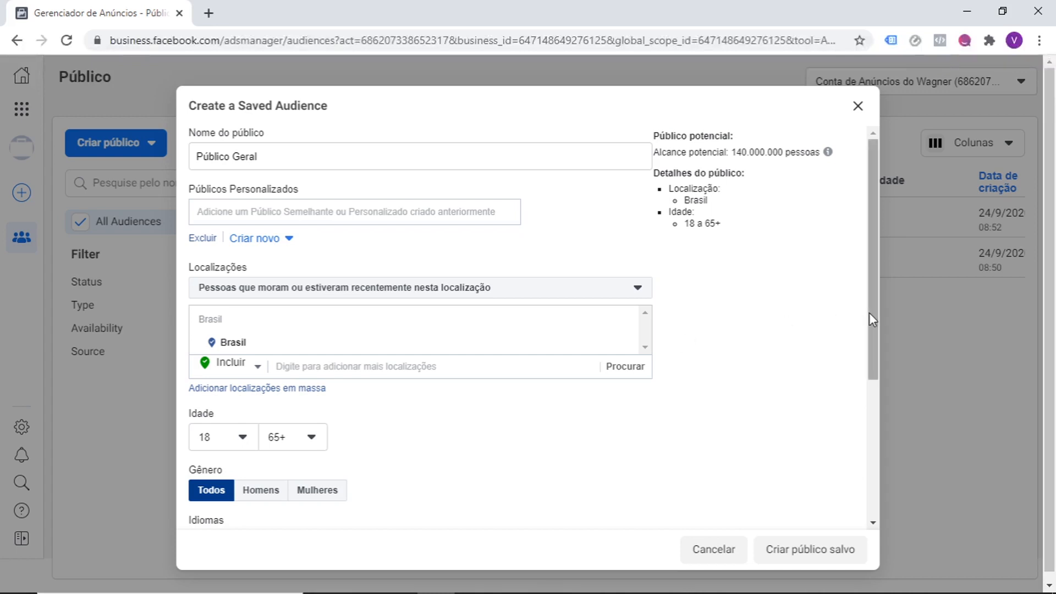
# Search the detailed targeting for "joias" and add the interest Joias to the people included.
pyautogui.moveTo(870, 319); pyautogui.dragTo(865, 384)
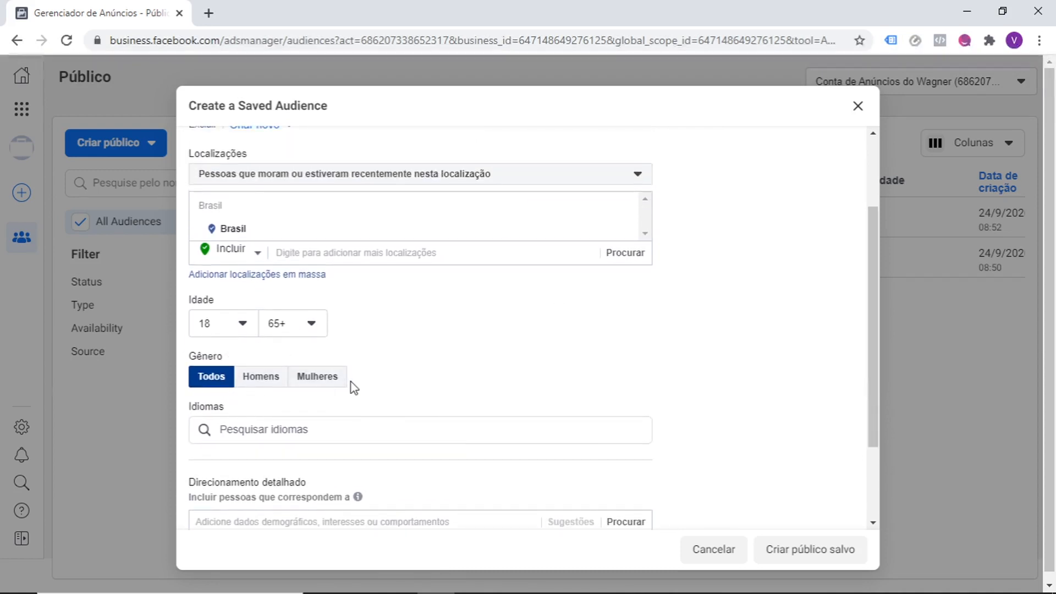
pyautogui.moveTo(874, 358); pyautogui.dragTo(869, 445)
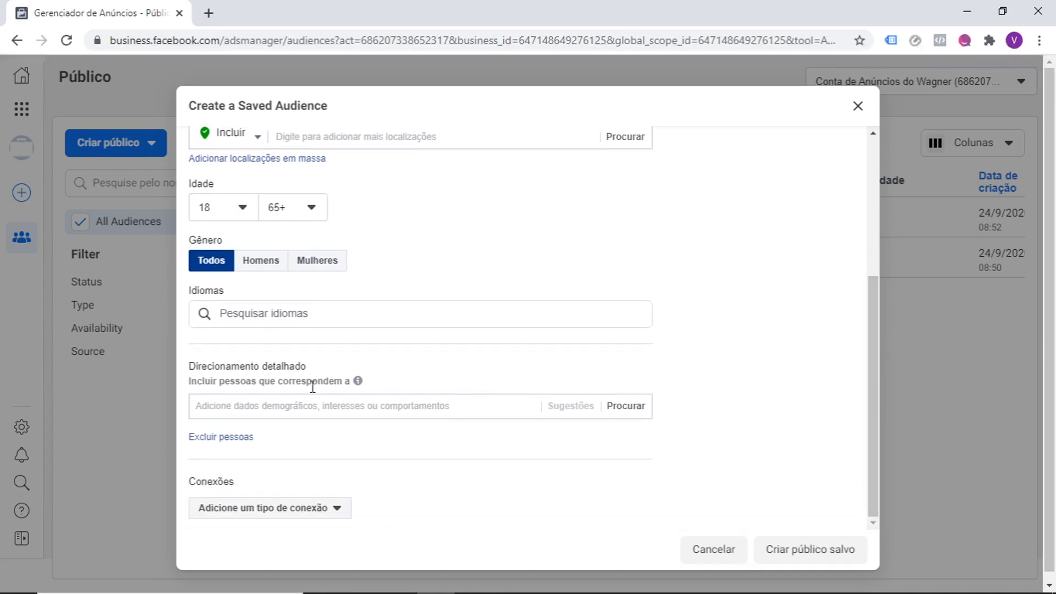
pyautogui.moveTo(355, 385)
pyautogui.write('joias')
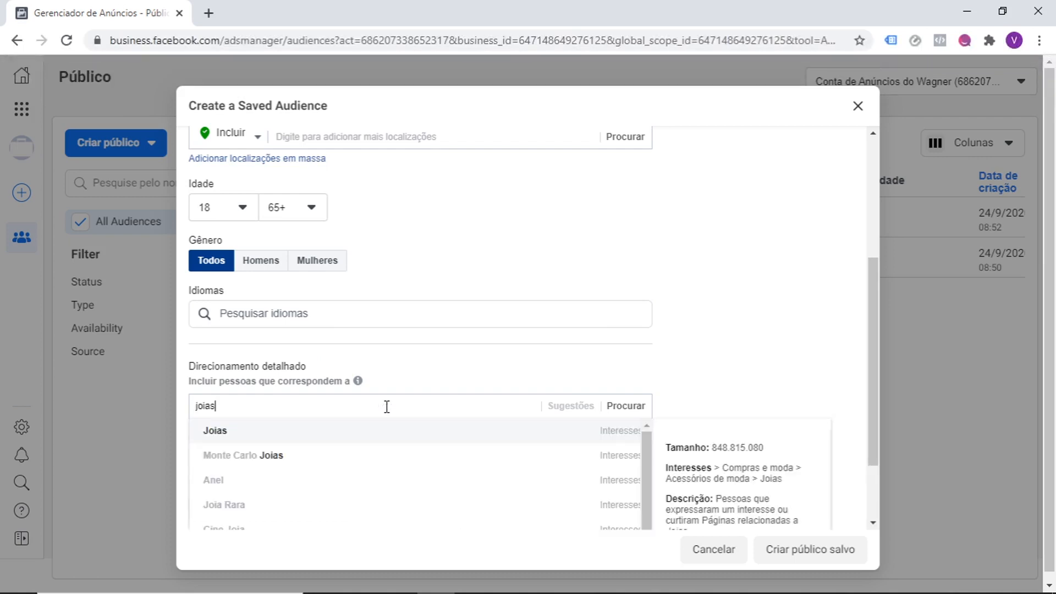
pyautogui.click(324, 439)
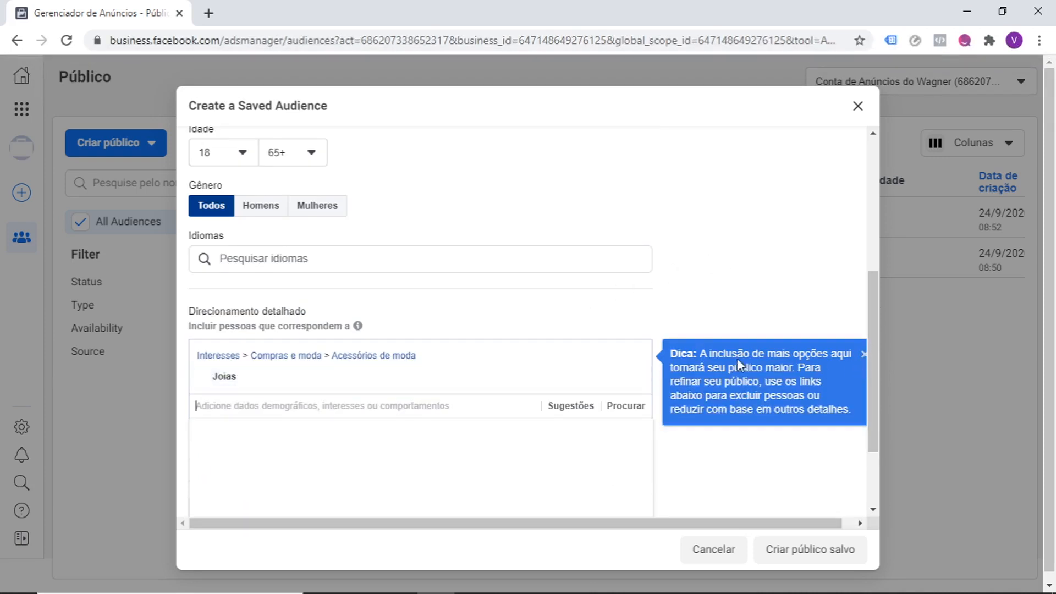
# Add the suggested interests Colar, Anel and Brinco to the detailed targeting and dismiss the tip.
pyautogui.click(563, 408)
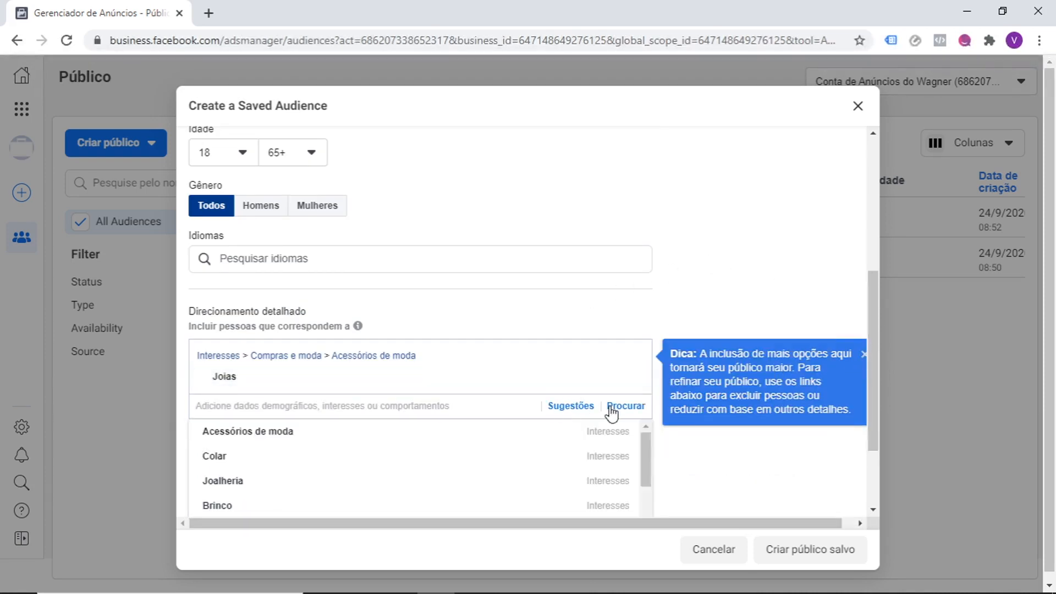
pyautogui.click(324, 462)
pyautogui.click(336, 439)
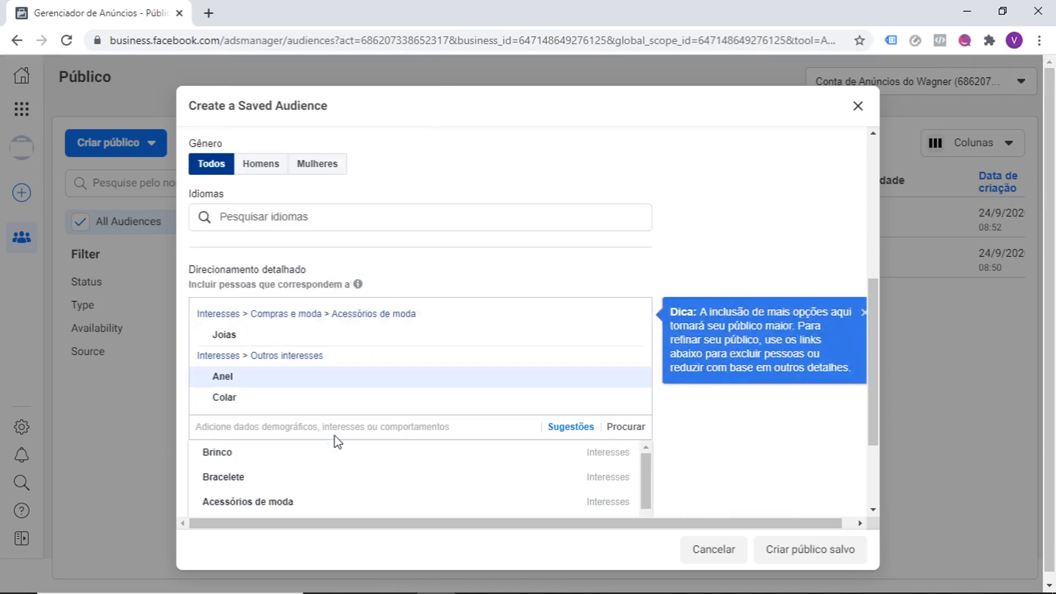
pyautogui.click(326, 454)
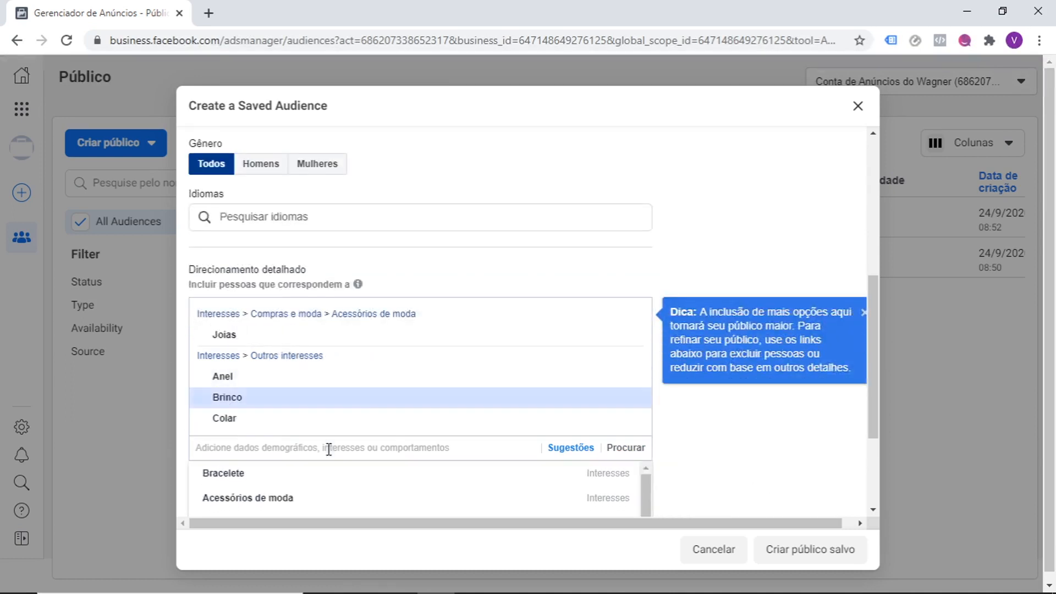
pyautogui.click(706, 216)
pyautogui.click(863, 312)
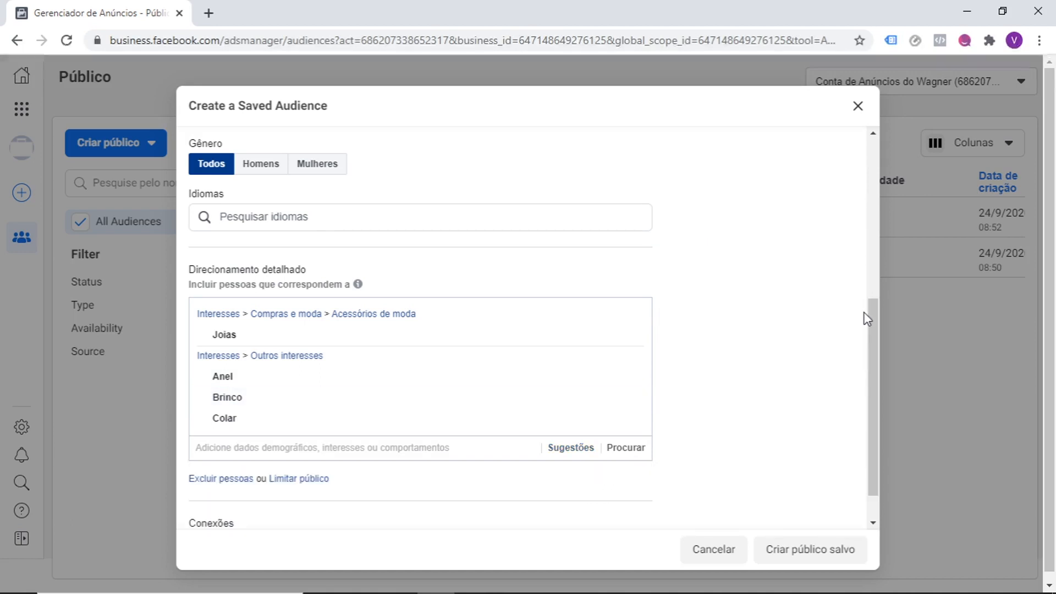
# Replace Brasil with the state of Rio de Janeiro as the audience's location and create the saved audience.
pyautogui.scroll(-1, 867, 324)
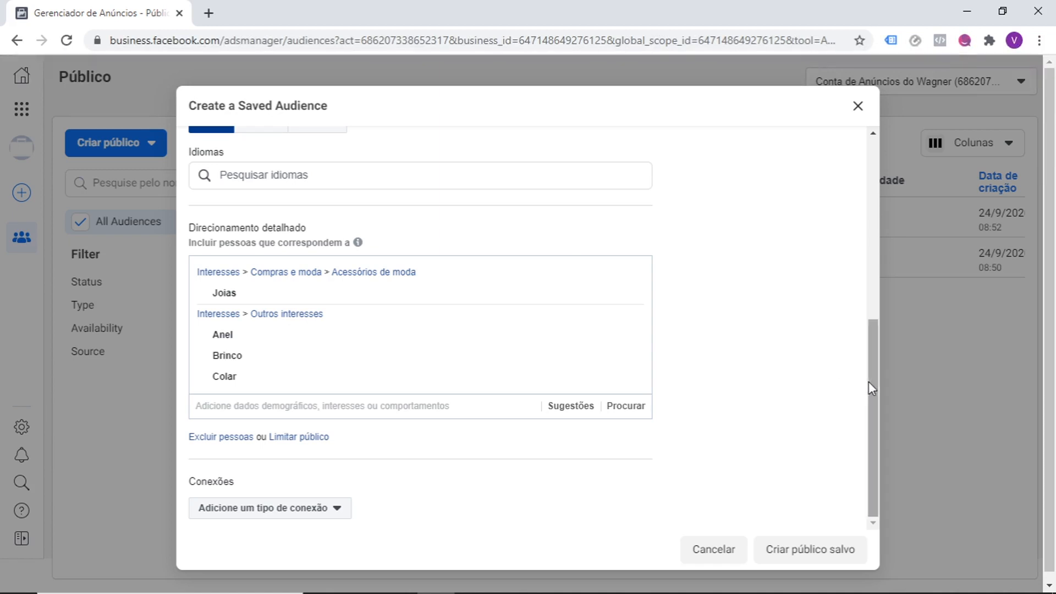
pyautogui.moveTo(869, 384); pyautogui.dragTo(872, 424)
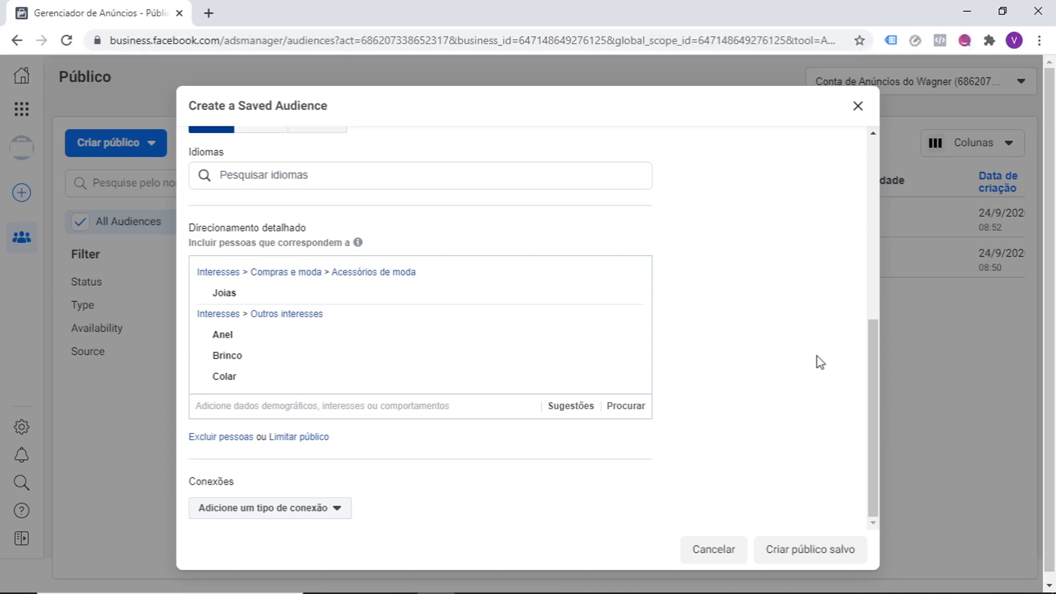
pyautogui.moveTo(869, 344)
pyautogui.mouseDown()
pyautogui.moveTo(874, 161)
pyautogui.moveTo(855, 329)
pyautogui.mouseUp()
pyautogui.scroll(6, 845, 187)
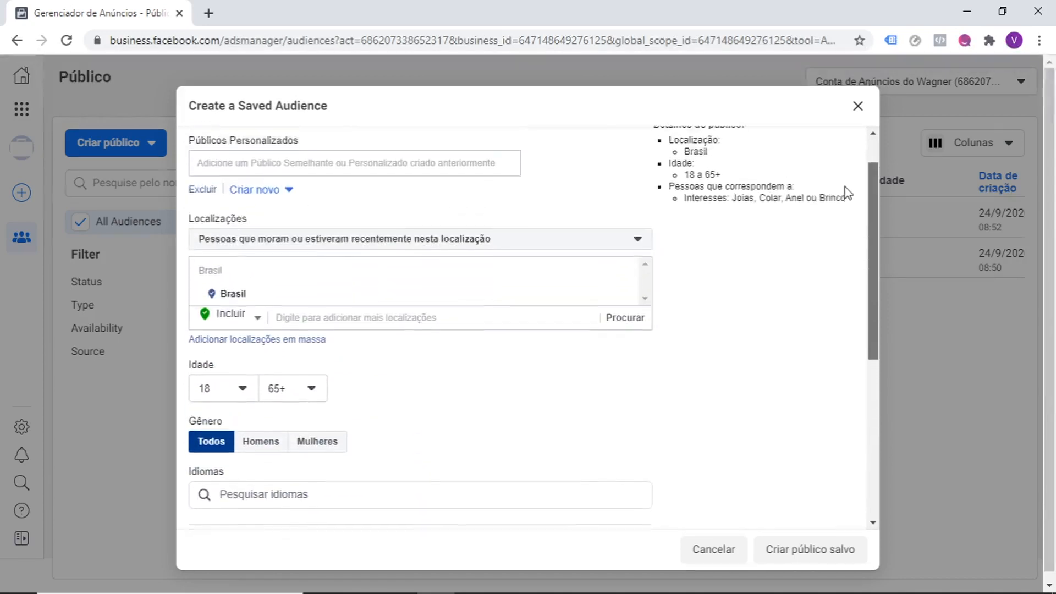
pyautogui.scroll(-2, 845, 181)
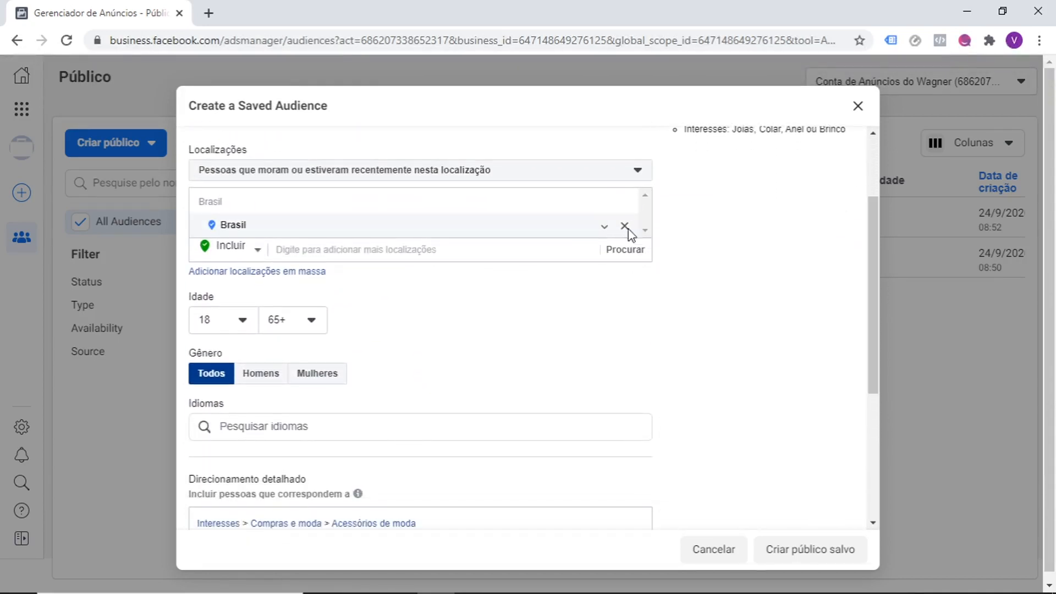
pyautogui.click(625, 227)
pyautogui.click(504, 206)
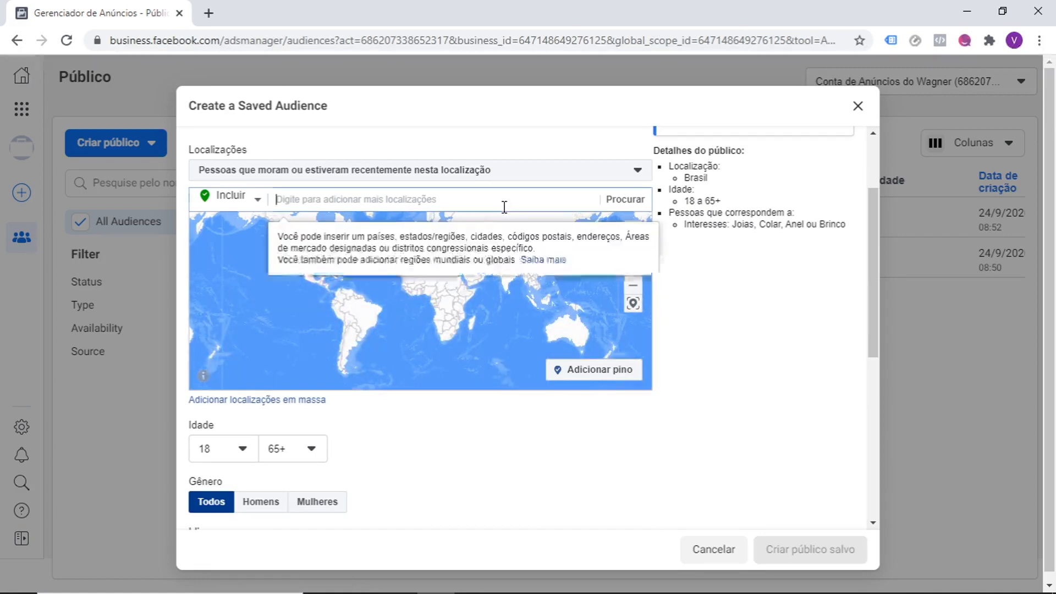
pyautogui.write('rio de j')
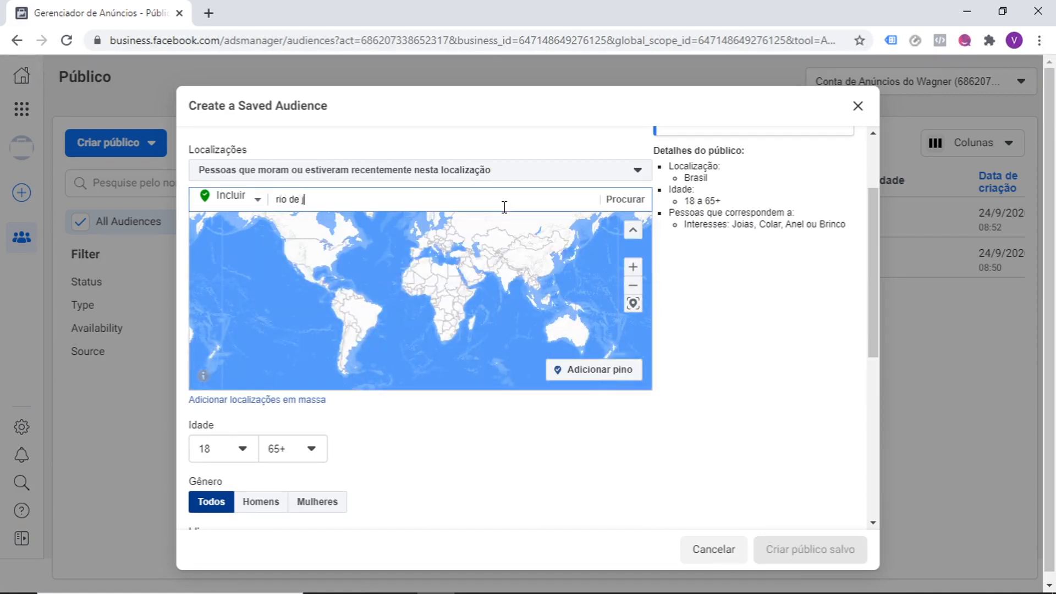
pyautogui.write('aneiro')
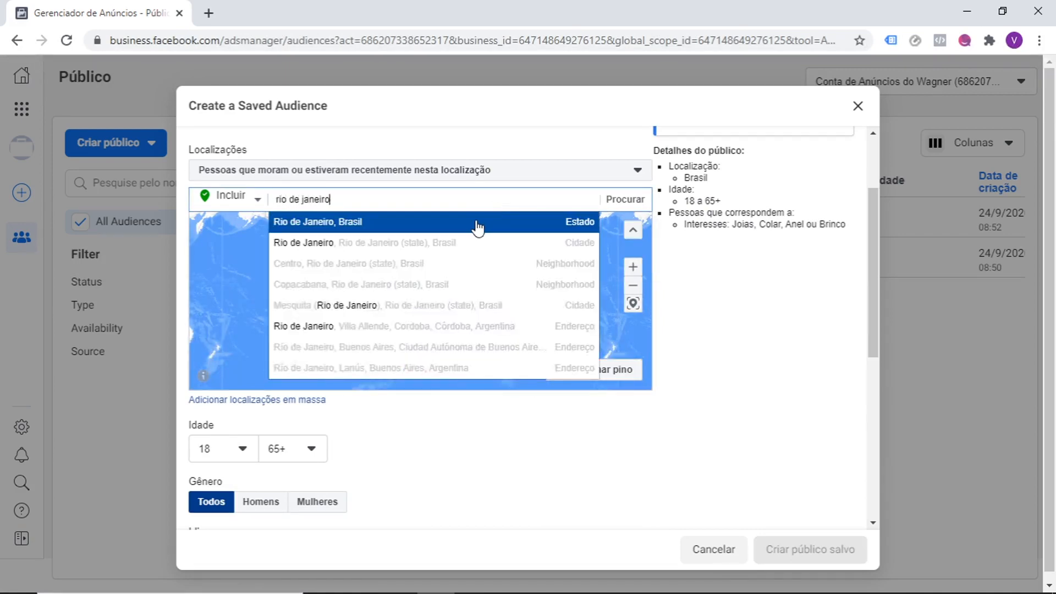
pyautogui.click(478, 227)
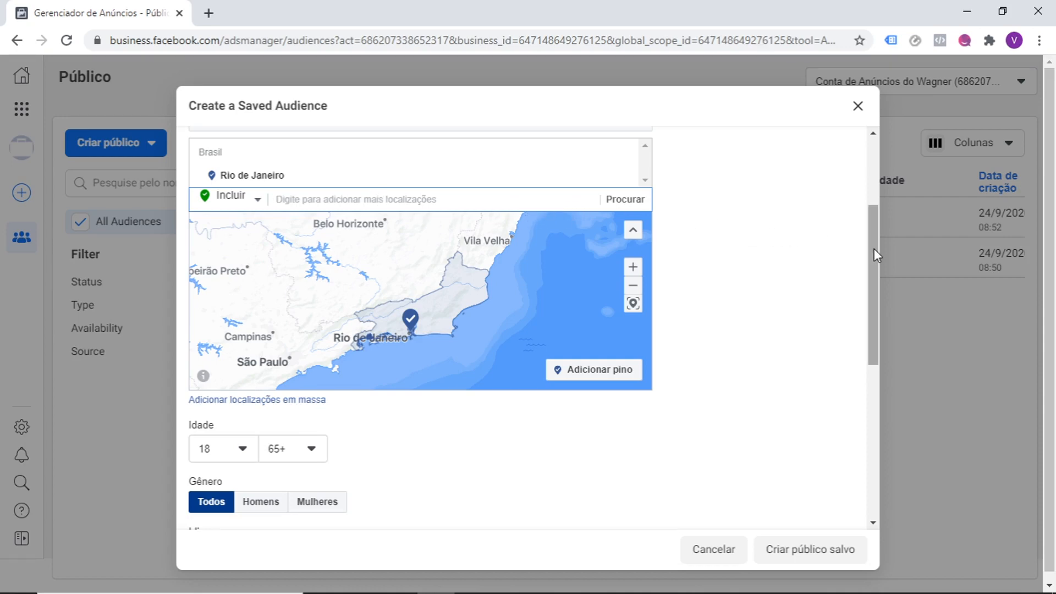
pyautogui.moveTo(873, 249); pyautogui.dragTo(869, 397)
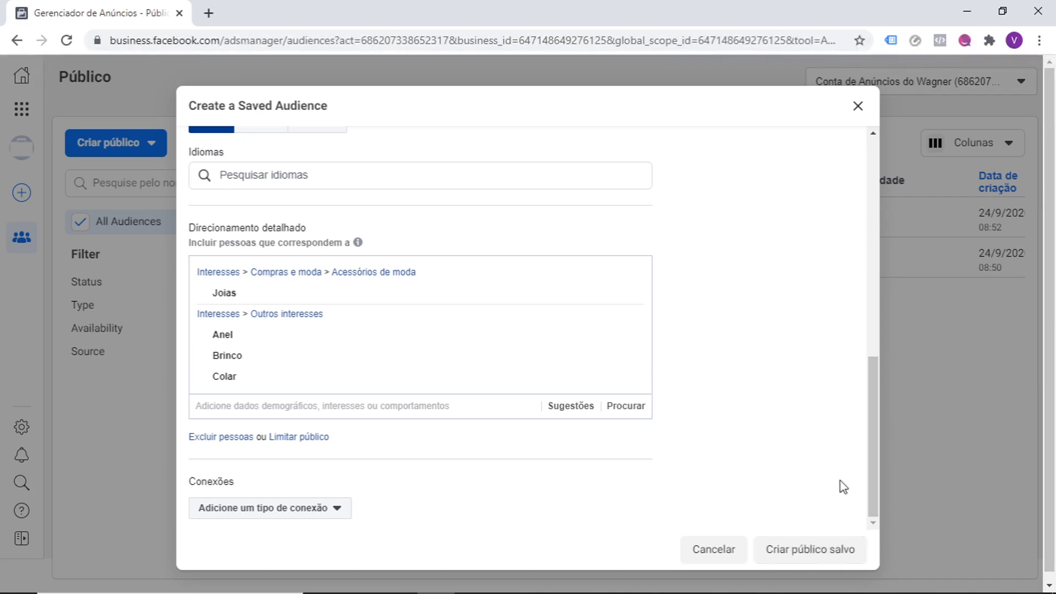
pyautogui.click(805, 549)
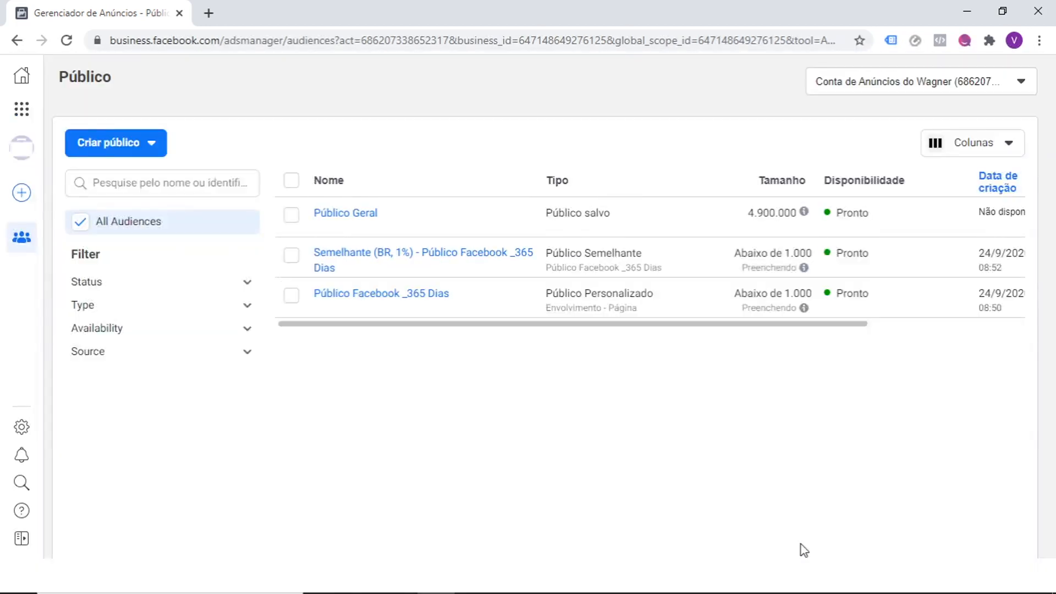